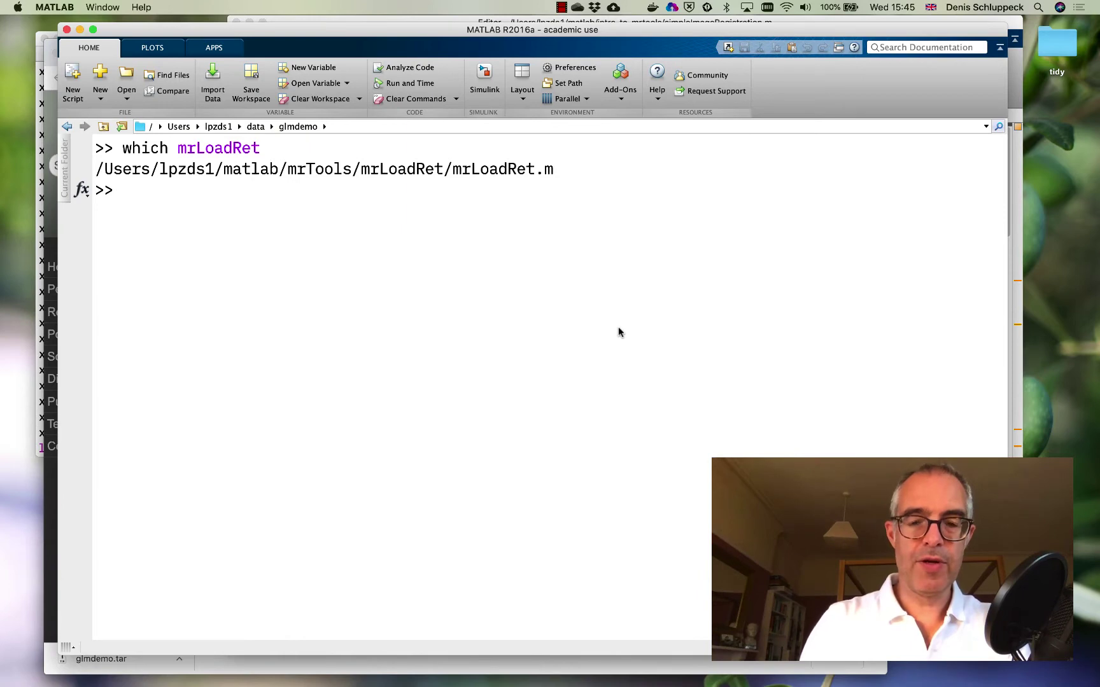
List the glmdemo folder's files and rename mrLastView.mat to backup_mrLastview.mat with a shell mv command.
{"action": "type", "text": "ls"}
{"action": "key", "text": "Return"}
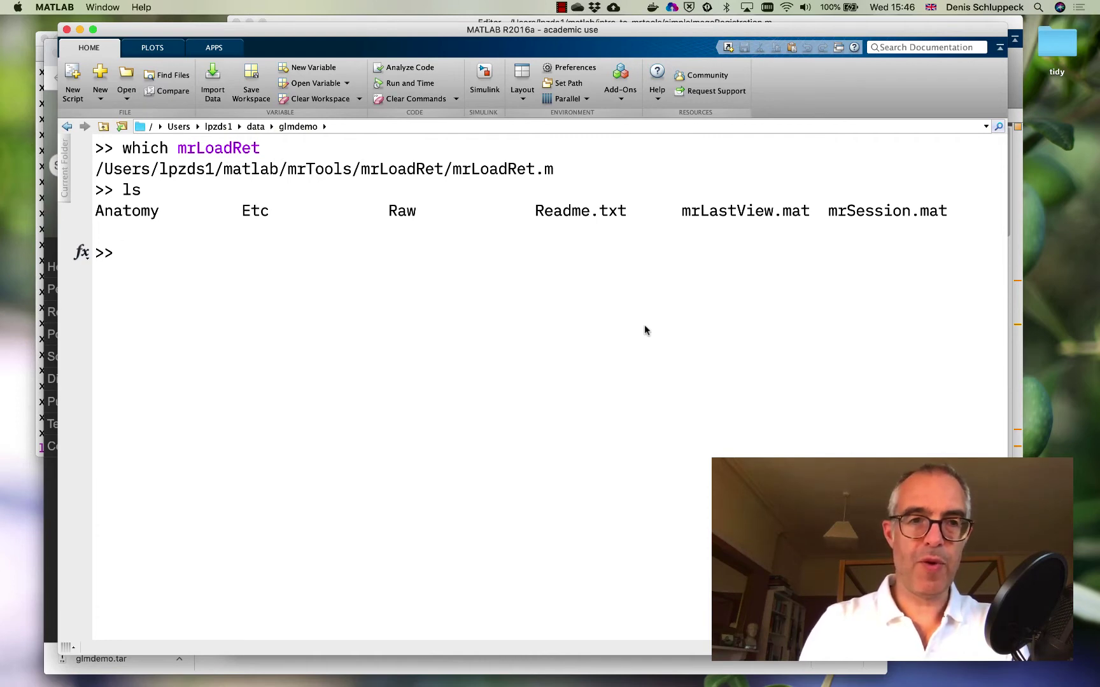
{"action": "type", "text": "!"}
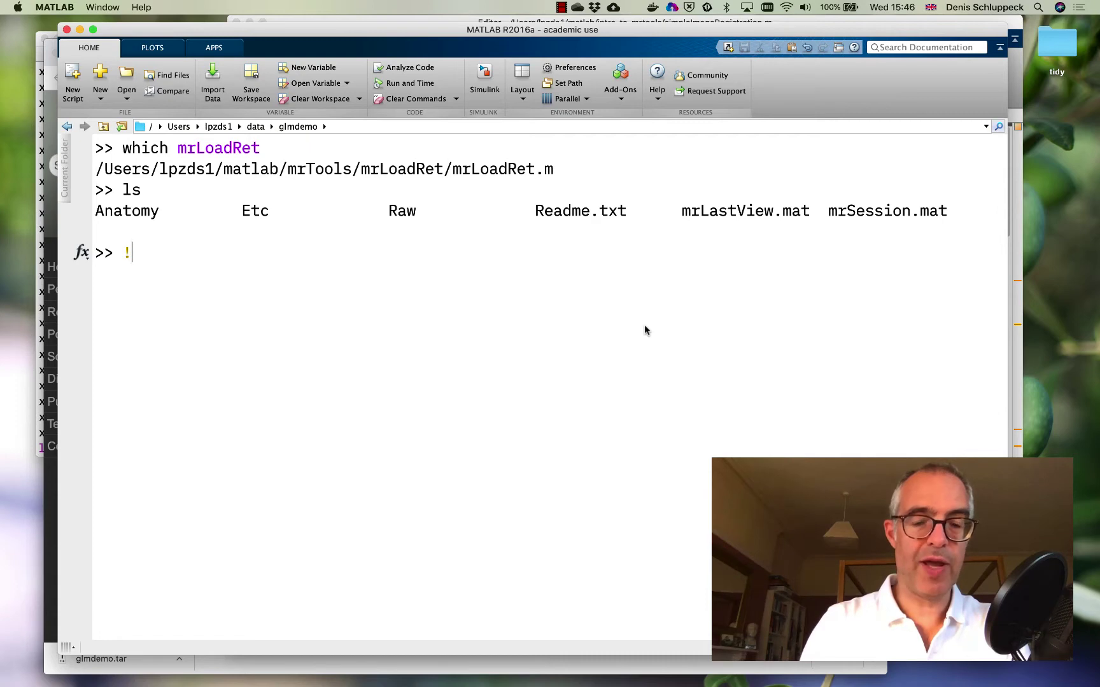
{"action": "type", "text": "mv"}
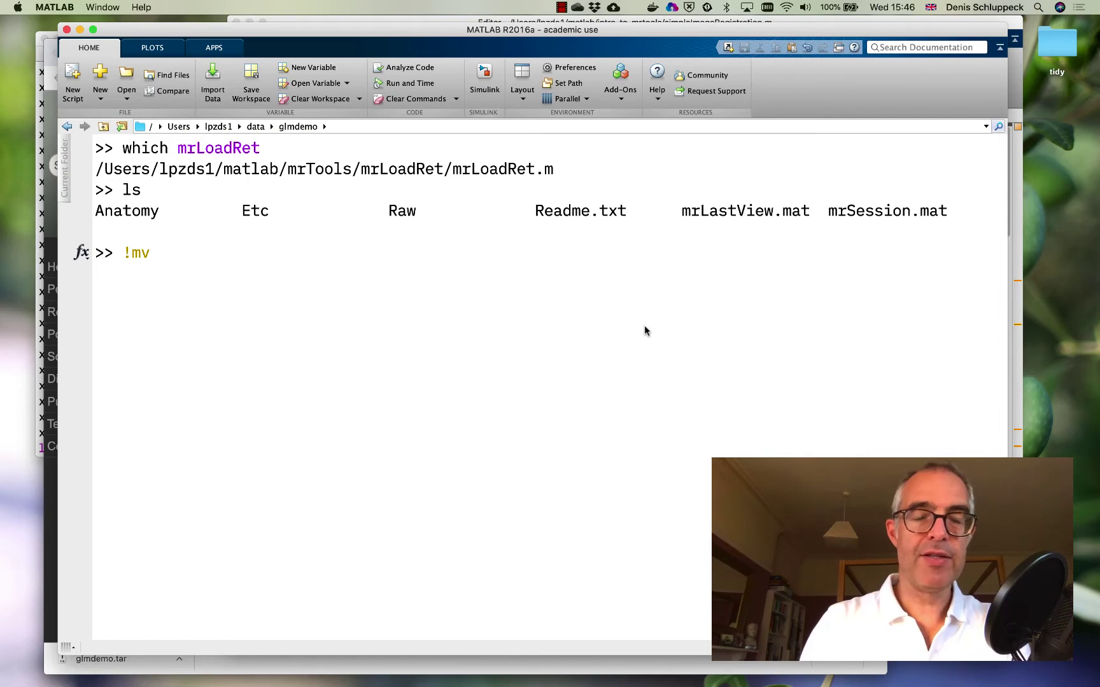
{"action": "type", "text": "mrL"}
{"action": "key", "text": "Tab"}
{"action": "key", "text": "Tab"}
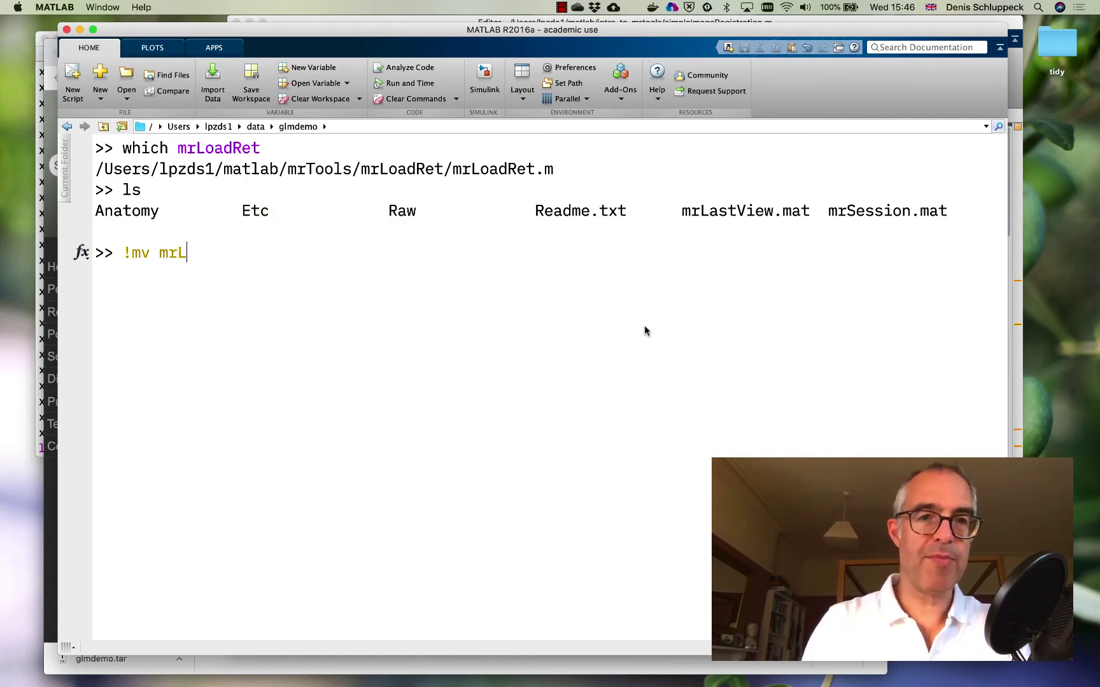
{"action": "type", "text": "a"}
{"action": "key", "text": "Tab"}
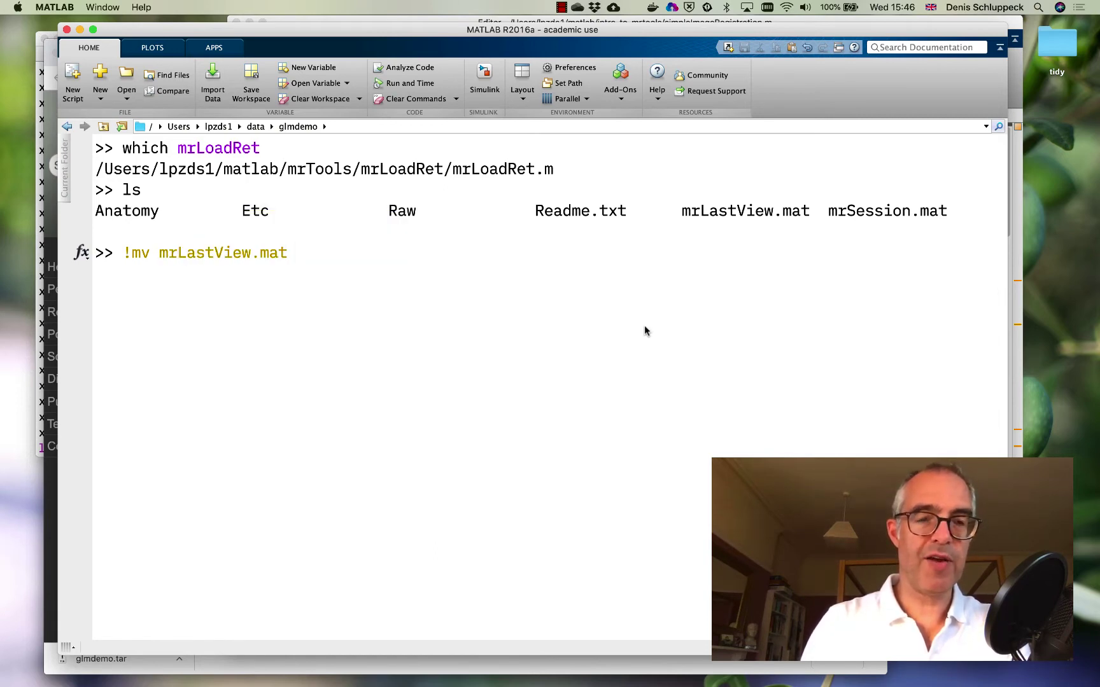
{"action": "type", "text": "backup"}
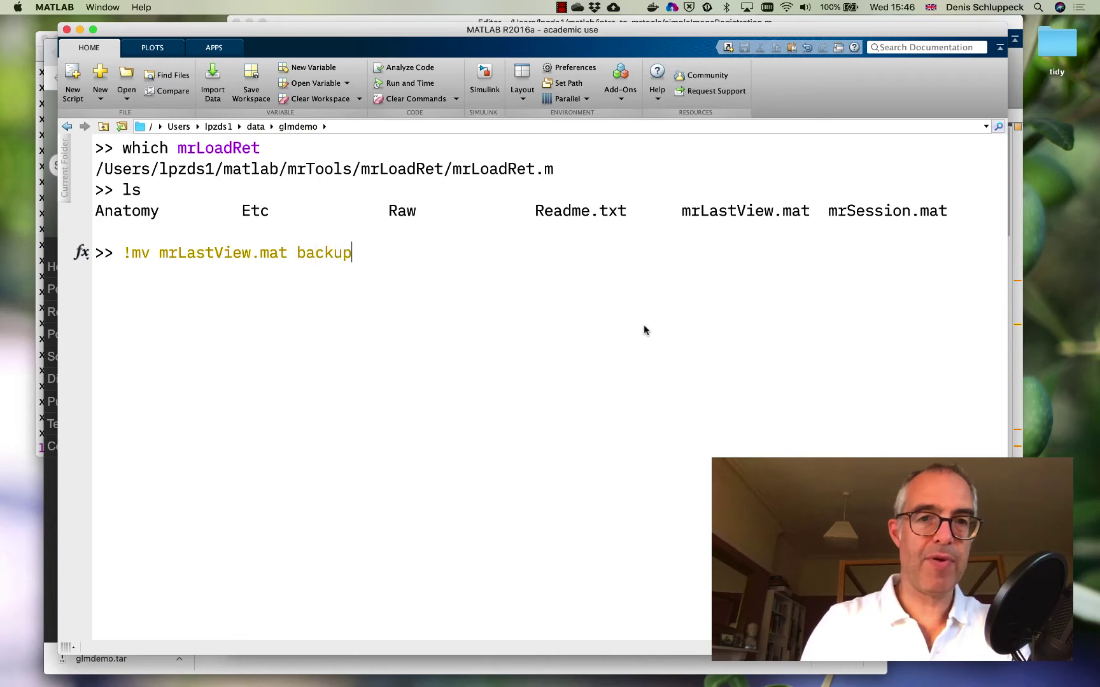
{"action": "type", "text": "_mrLoad"}
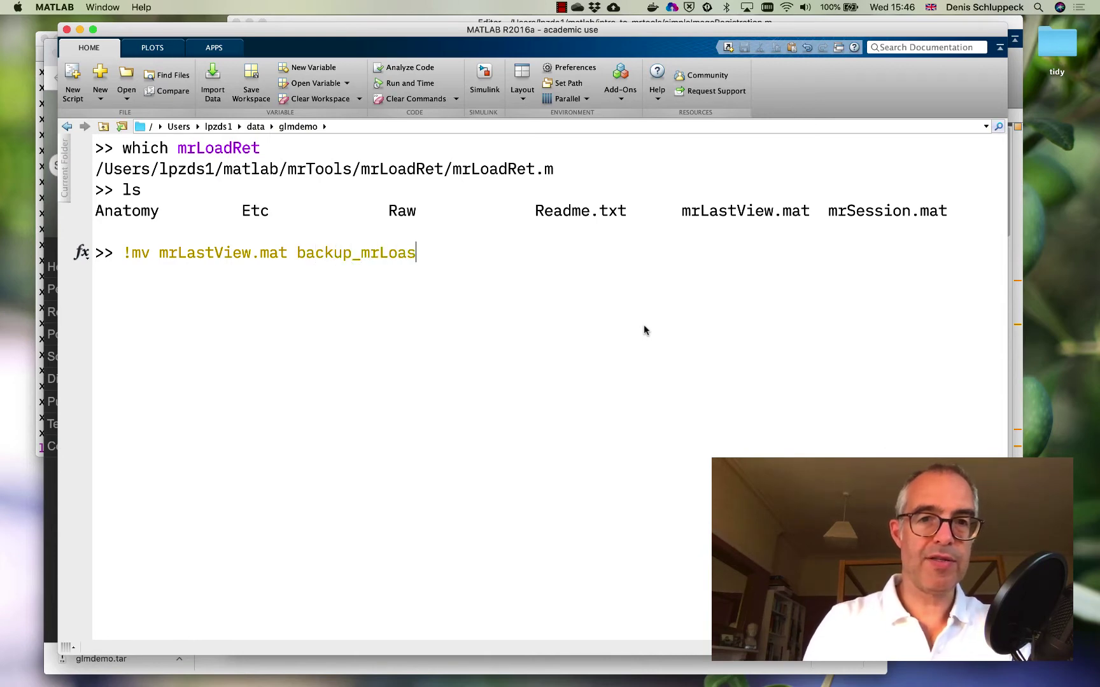
{"action": "key", "text": "BackSpace"}
{"action": "key", "text": "BackSpace"}
{"action": "key", "text": "BackSpace"}
{"action": "type", "text": "sat"}
{"action": "key", "text": "BackSpace"}
{"action": "key", "text": "BackSpace"}
{"action": "key", "text": "BackSpace"}
{"action": "type", "text": "astVowe"}
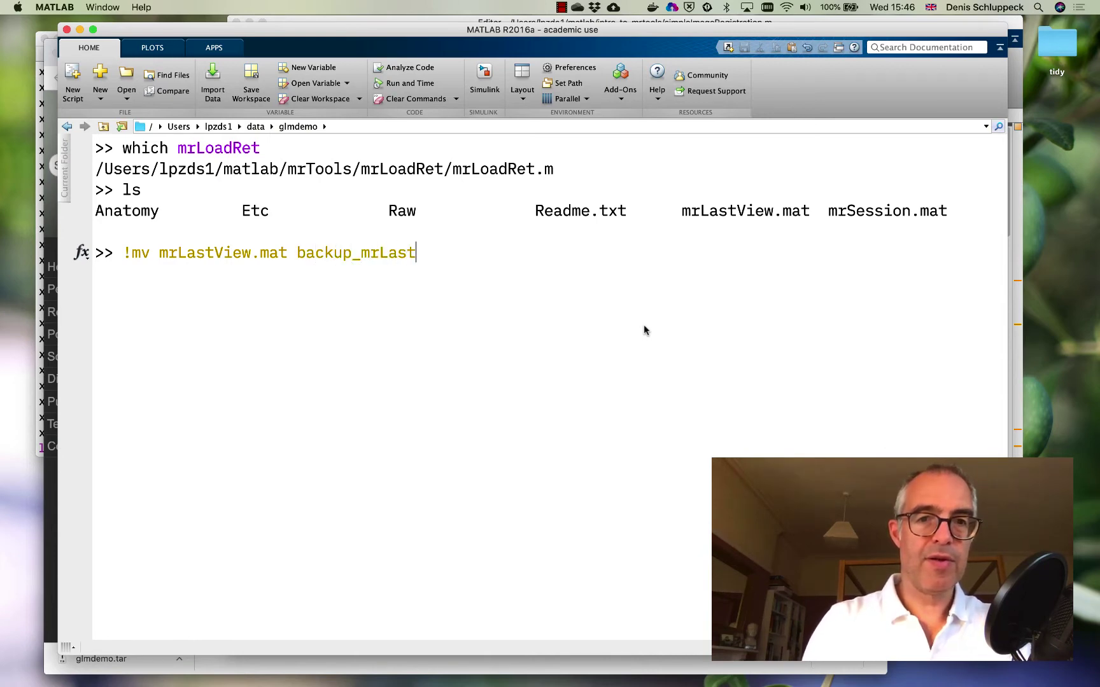
{"action": "key", "text": "BackSpace"}
{"action": "key", "text": "BackSpace"}
{"action": "key", "text": "BackSpace"}
{"action": "type", "text": "i"}
{"action": "key", "text": "BackSpace"}
{"action": "key", "text": "BackSpace"}
{"action": "type", "text": "view.mat"}
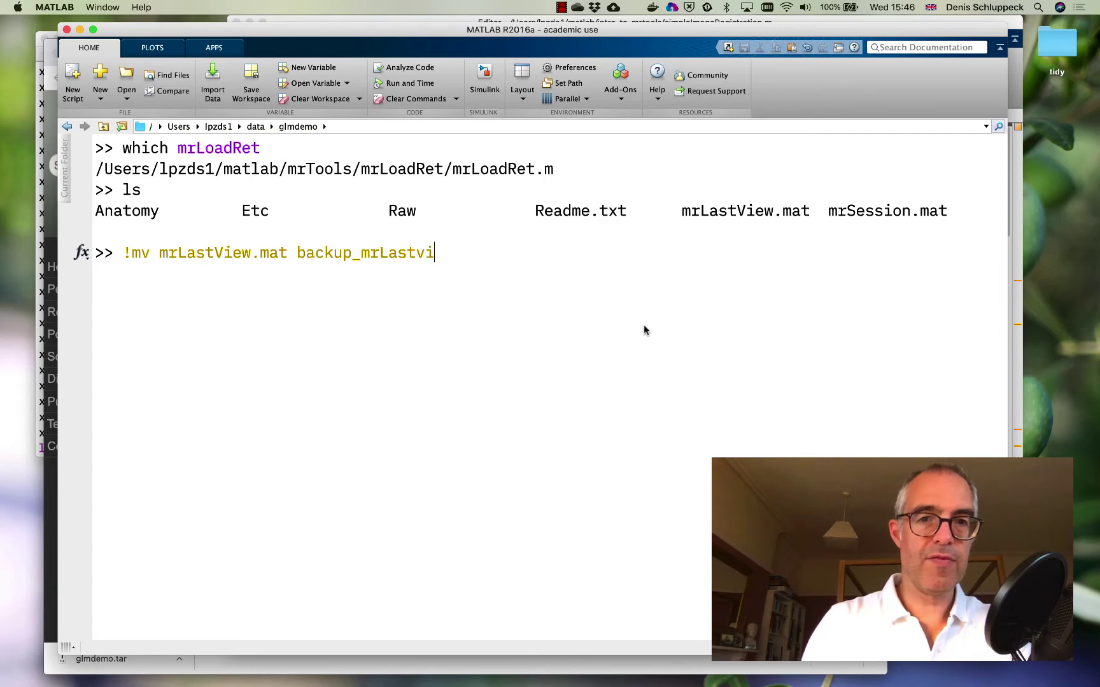
{"action": "key", "text": "Return"}
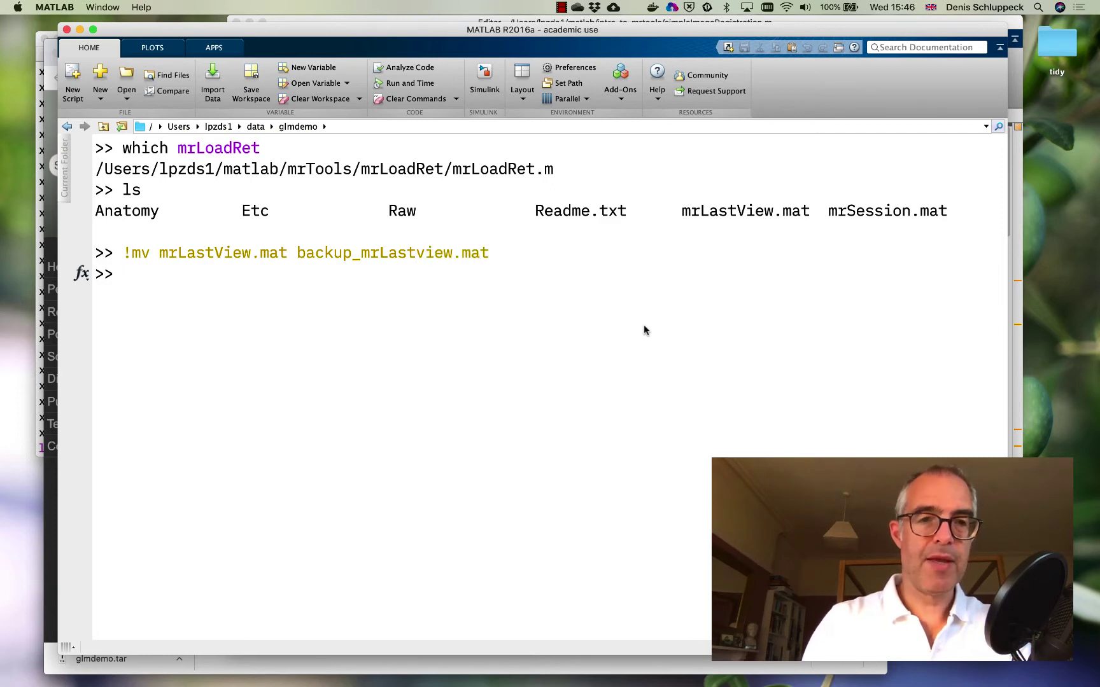
Run mrLoadRet to launch the glmdemo viewer, move the MATLAB window aside and return to the viewer.
{"action": "type", "text": "mrL"}
{"action": "key", "text": "Tab"}
{"action": "key", "text": "Return"}
{"action": "key", "text": "Return"}
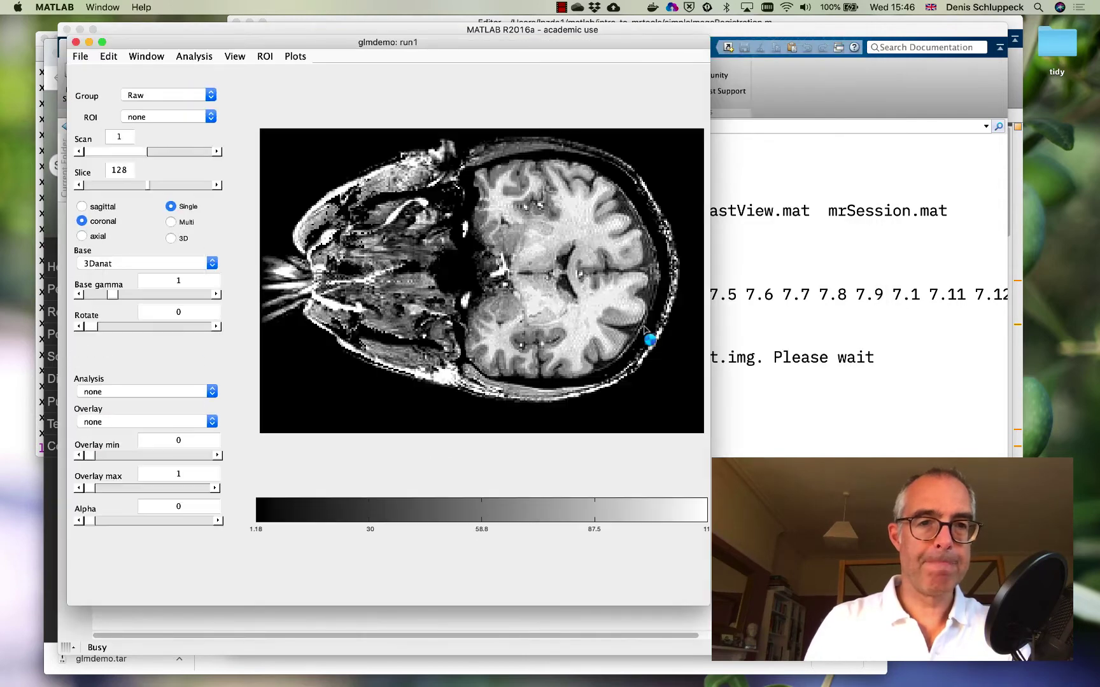
{"action": "double_click", "coordinate": [432, 28]}
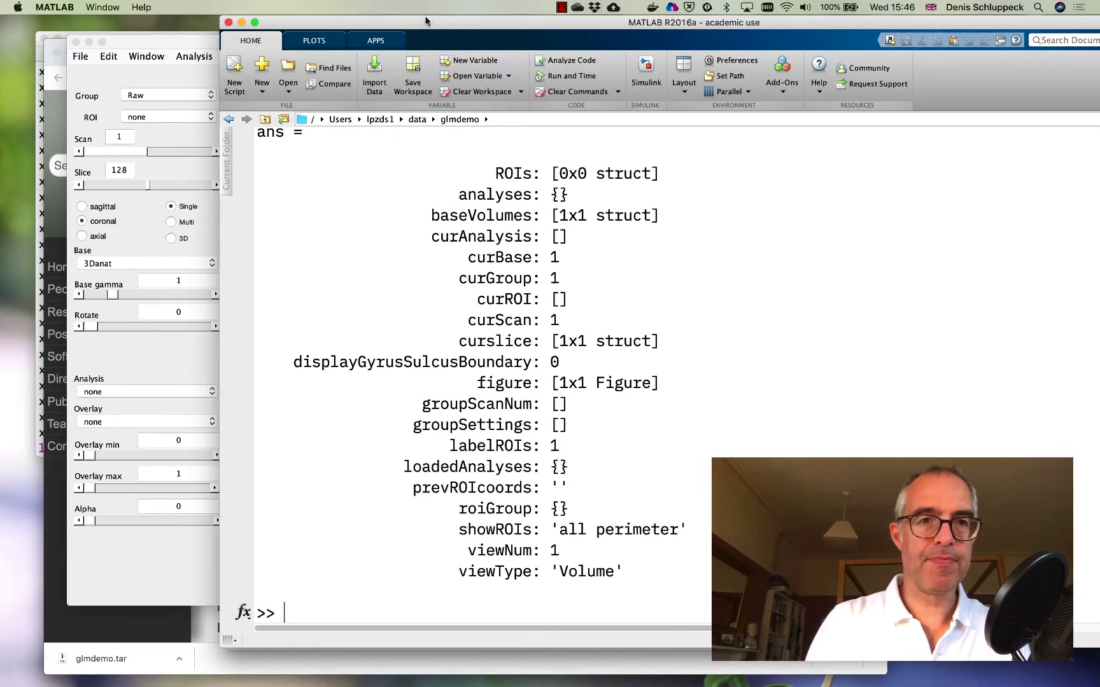
{"action": "left_click", "coordinate": [182, 81]}
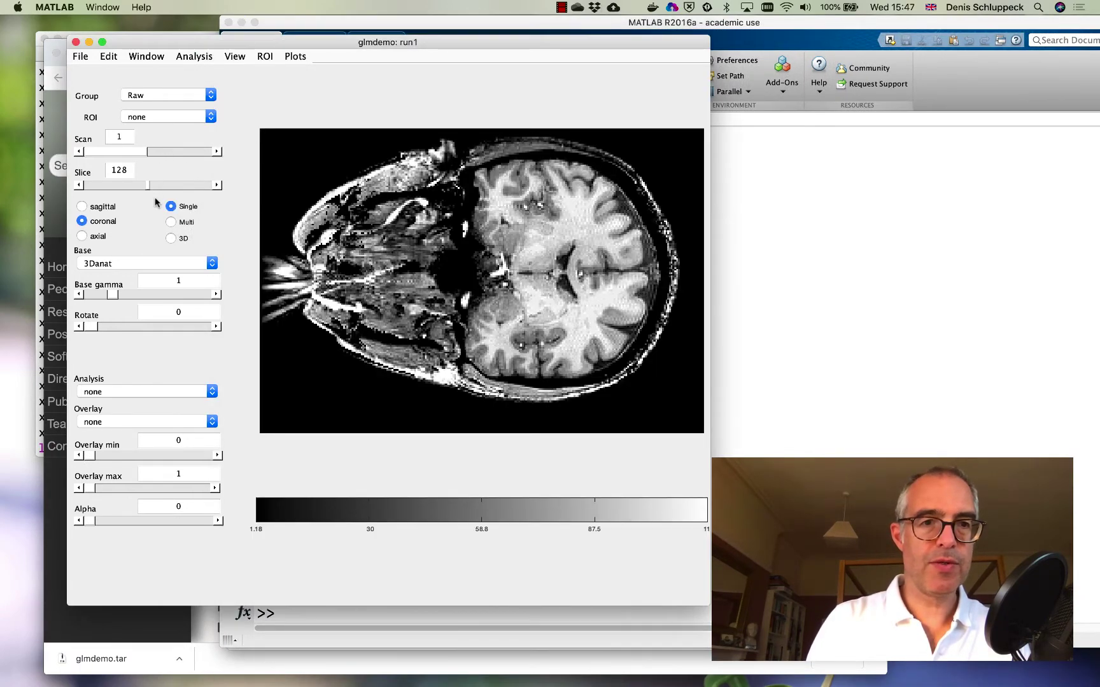
Check the available groups and remove the 3Danat base anatomy from the view.
{"action": "left_click", "coordinate": [156, 95]}
{"action": "left_click", "coordinate": [136, 75]}
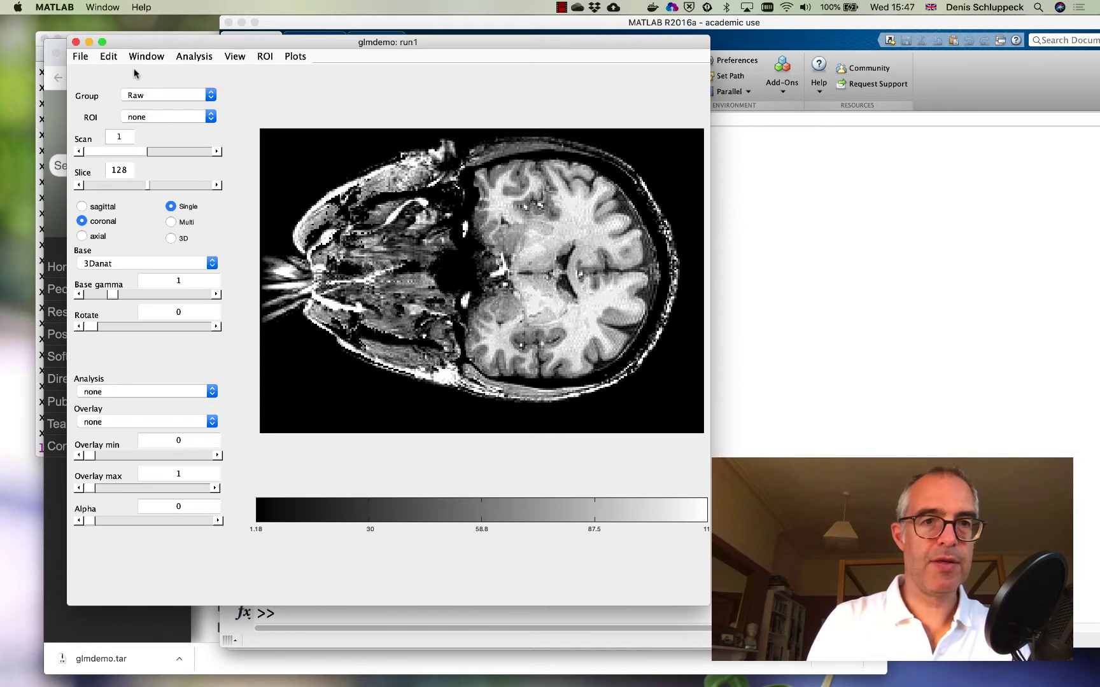
{"action": "left_click", "coordinate": [238, 57]}
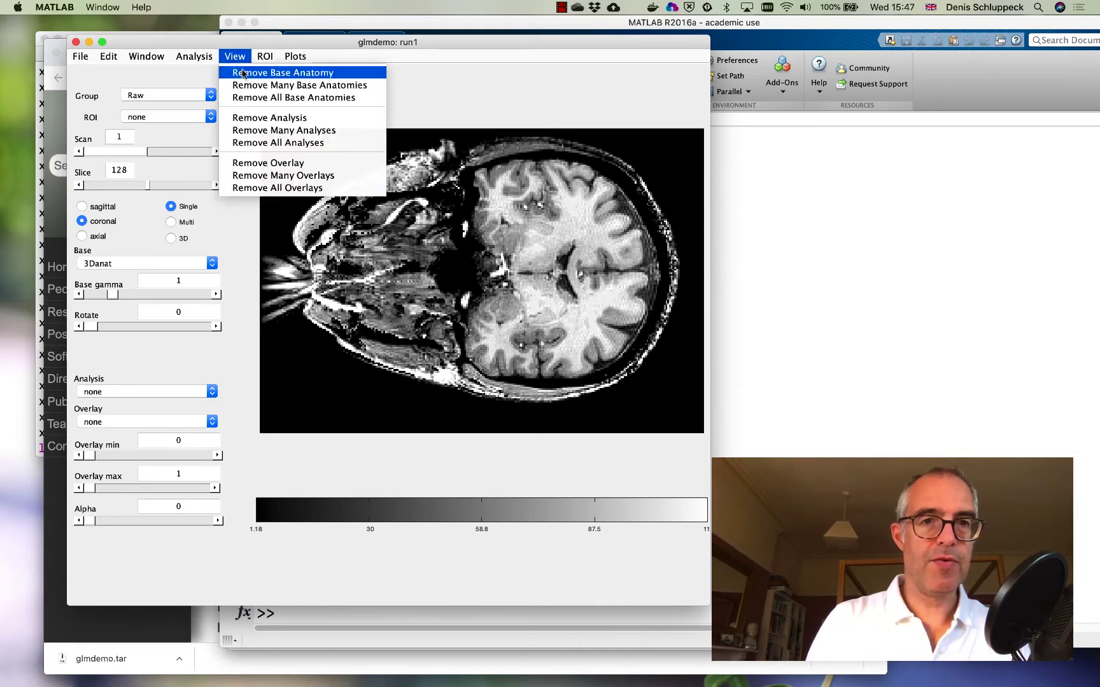
{"action": "left_click", "coordinate": [244, 73]}
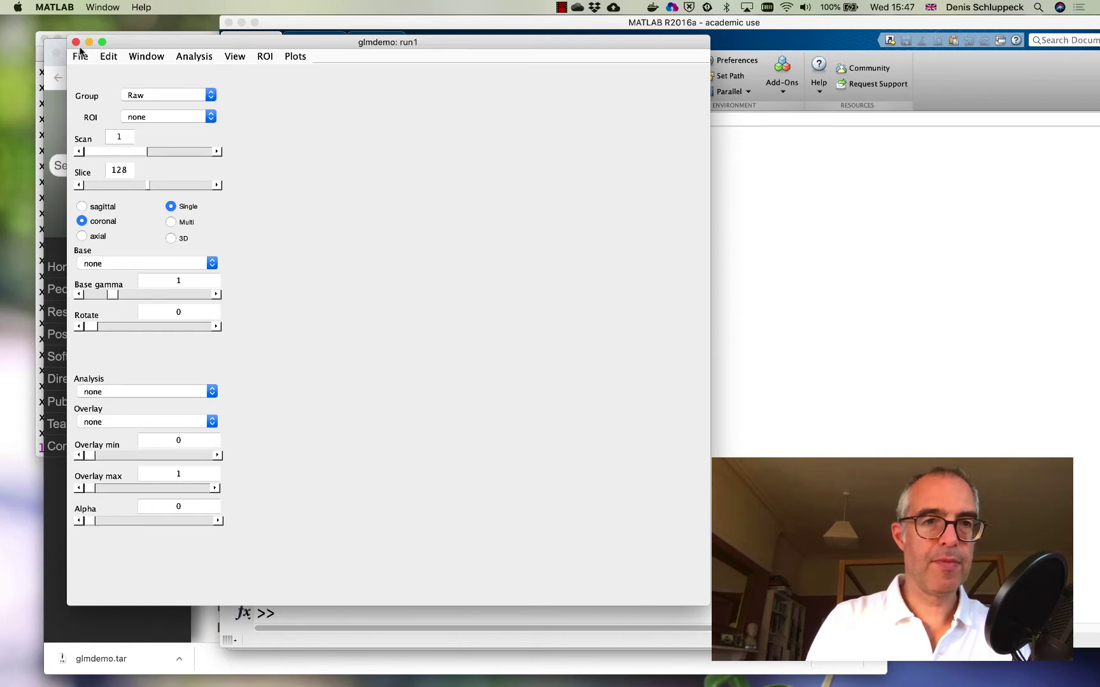
Load the current scan of the Raw group as the base anatomy, using frame number 0.
{"action": "left_click", "coordinate": [136, 95]}
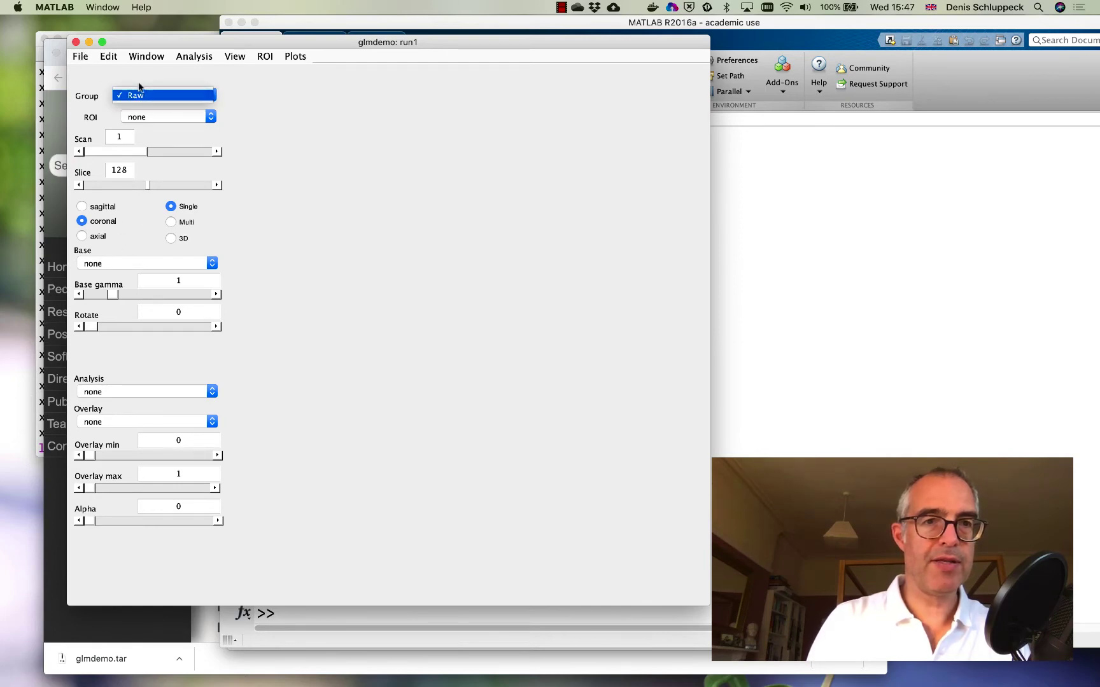
{"action": "left_click", "coordinate": [140, 86]}
{"action": "left_click", "coordinate": [78, 60]}
{"action": "mouse_move", "coordinate": [87, 74]}
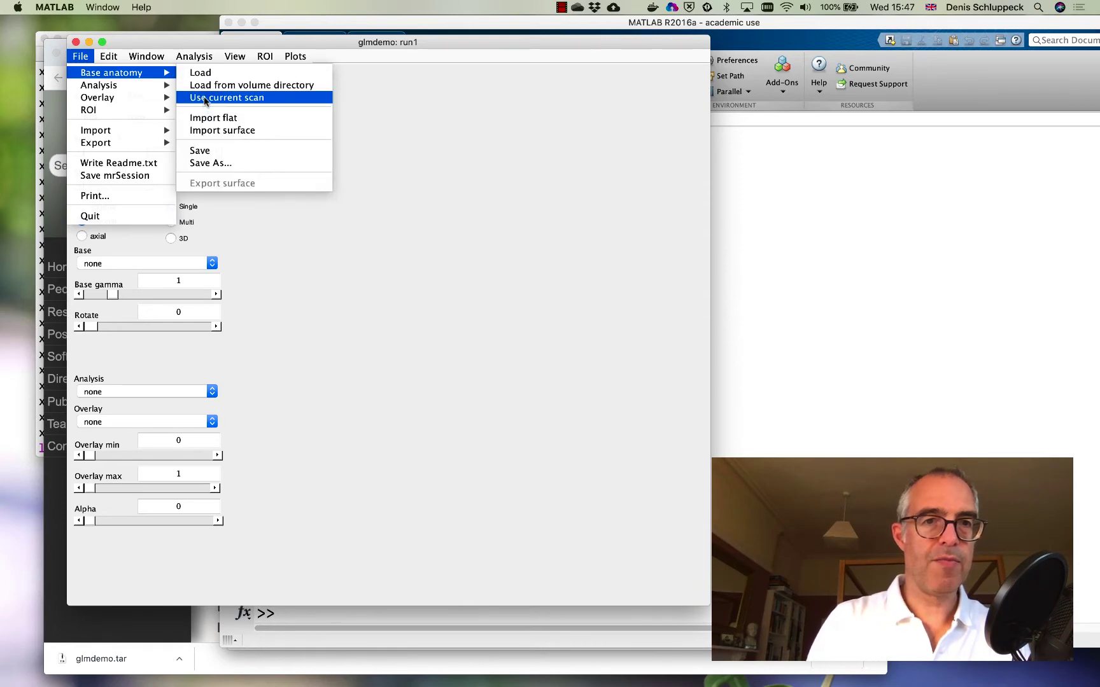
{"action": "left_click", "coordinate": [205, 98]}
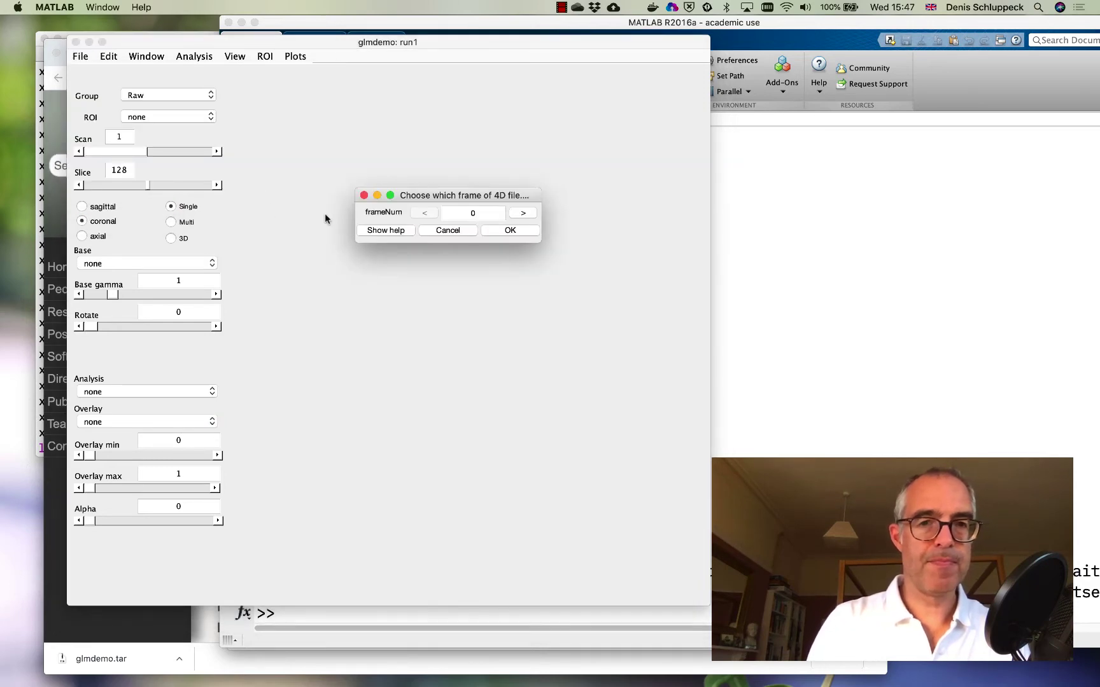
{"action": "left_click", "coordinate": [484, 230]}
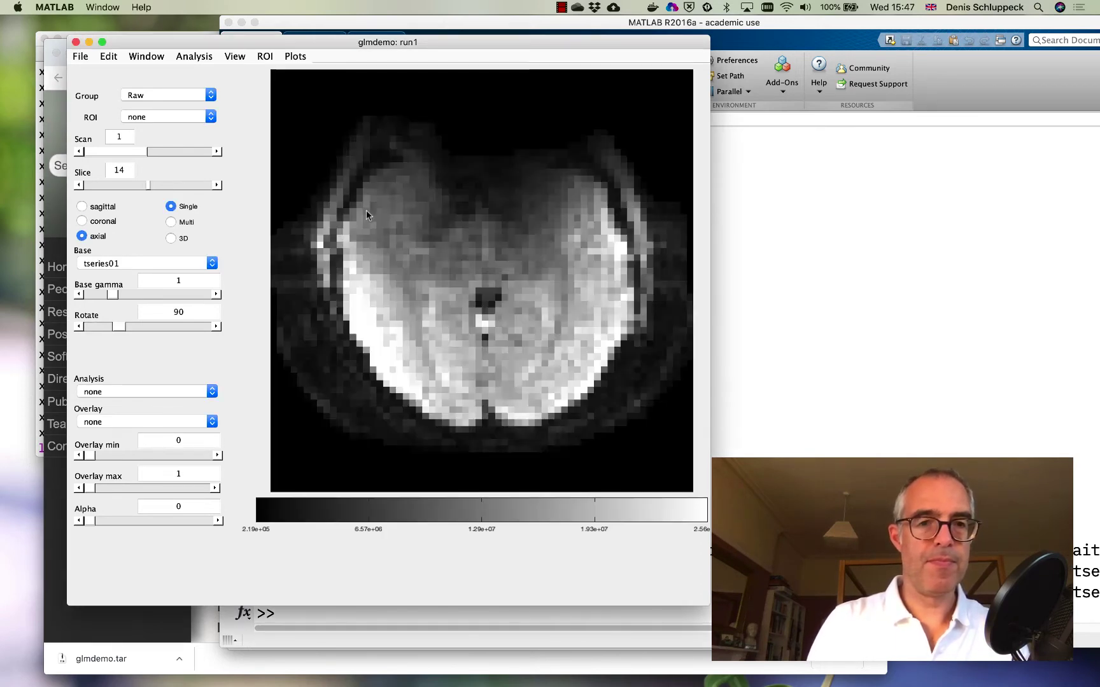
Turn on overlay interrogation and set the interrogator to timecoursePlot.
{"action": "left_click_drag", "start_coordinate": [216, 37], "coordinate": [243, 42]}
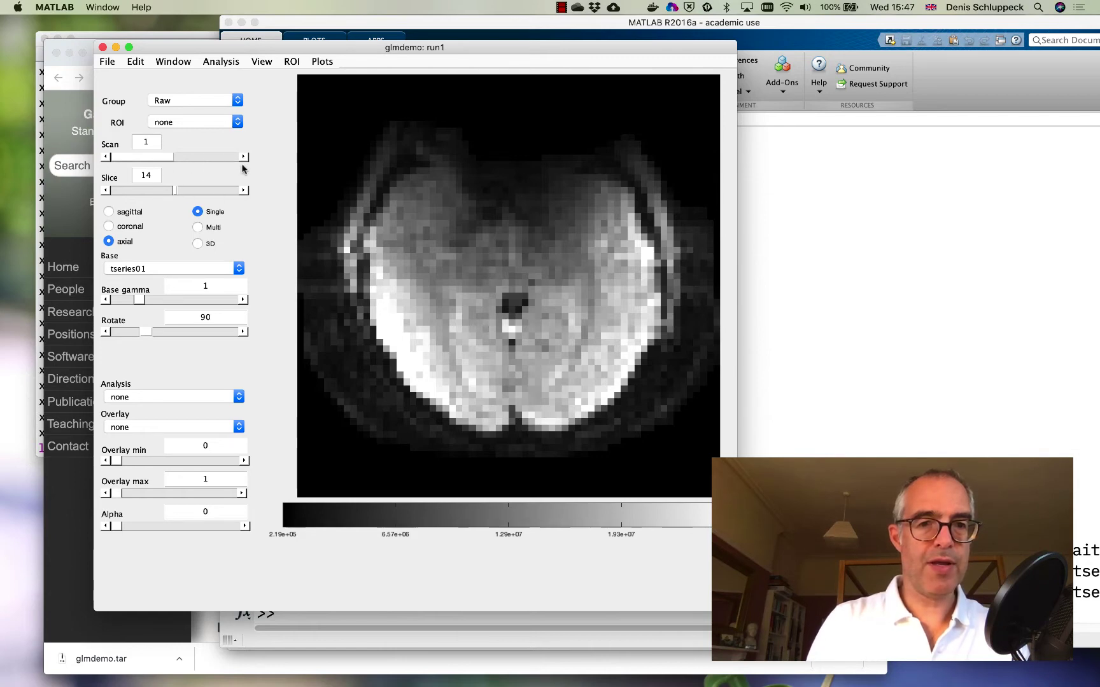
{"action": "left_click", "coordinate": [322, 62]}
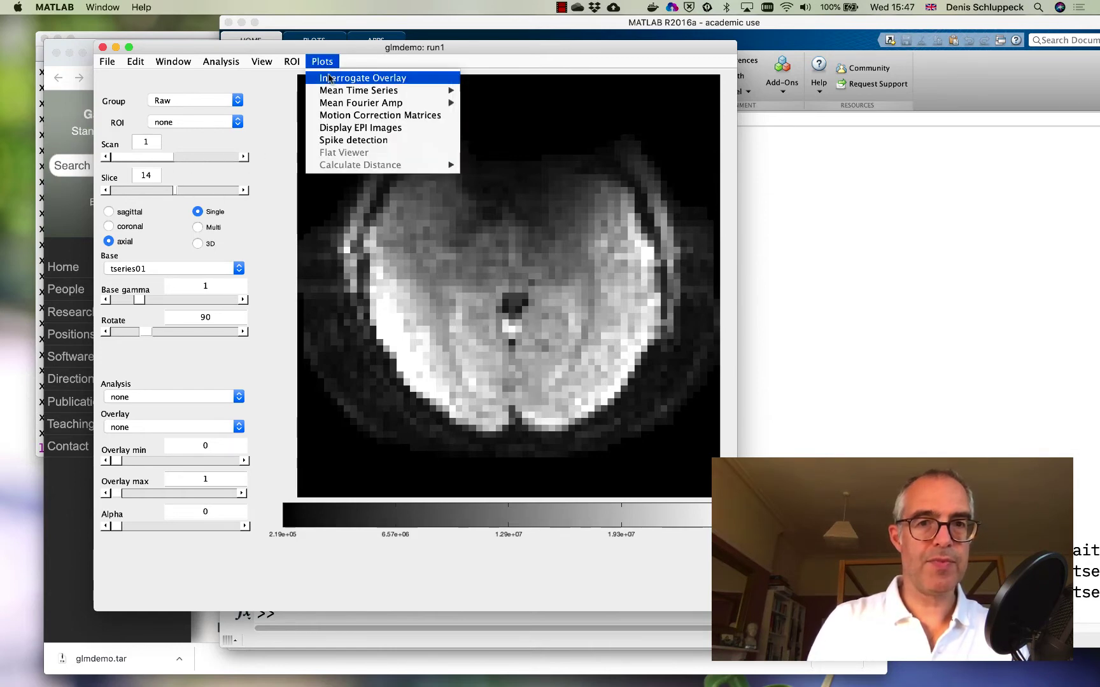
{"action": "left_click", "coordinate": [329, 78]}
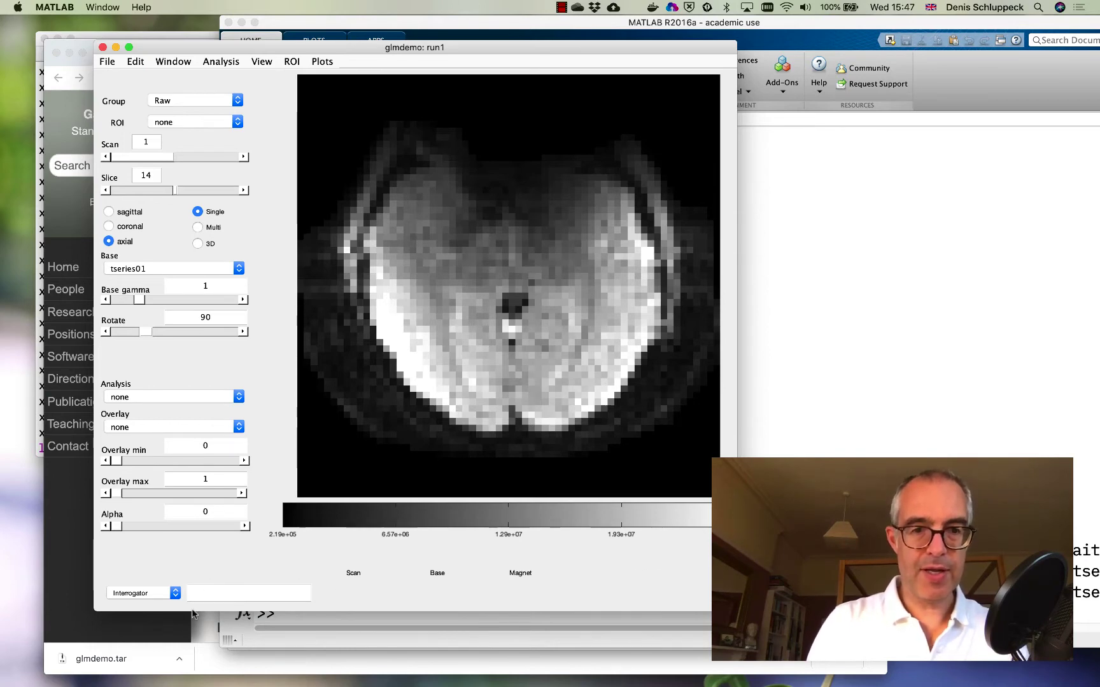
{"action": "left_click", "coordinate": [163, 593]}
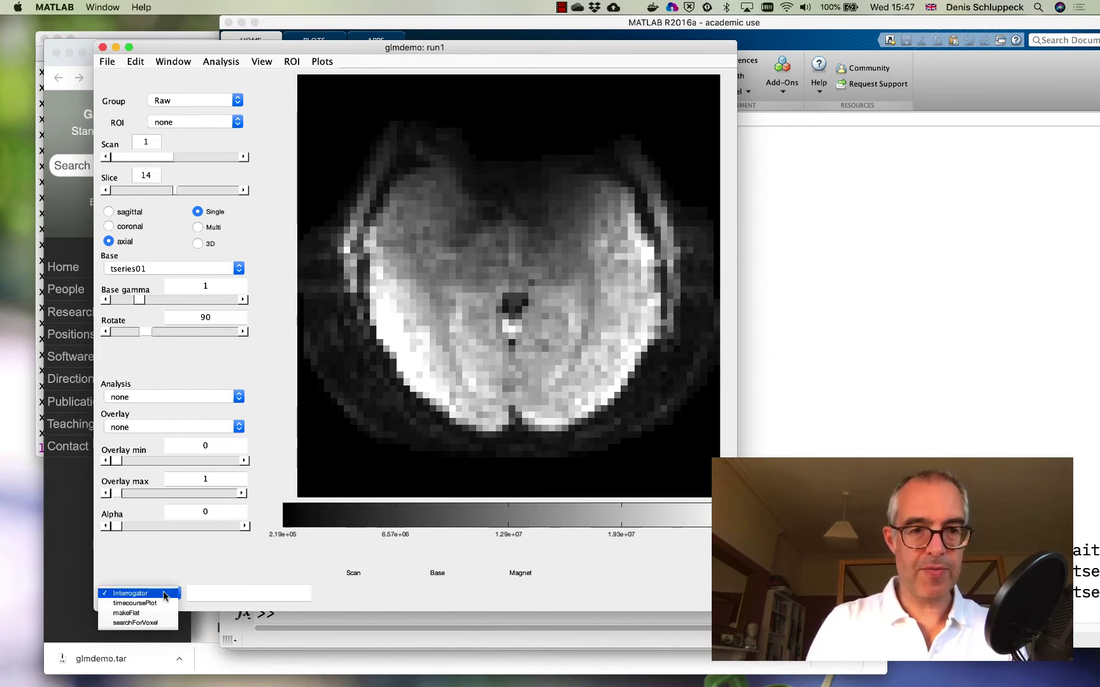
{"action": "left_click", "coordinate": [143, 603]}
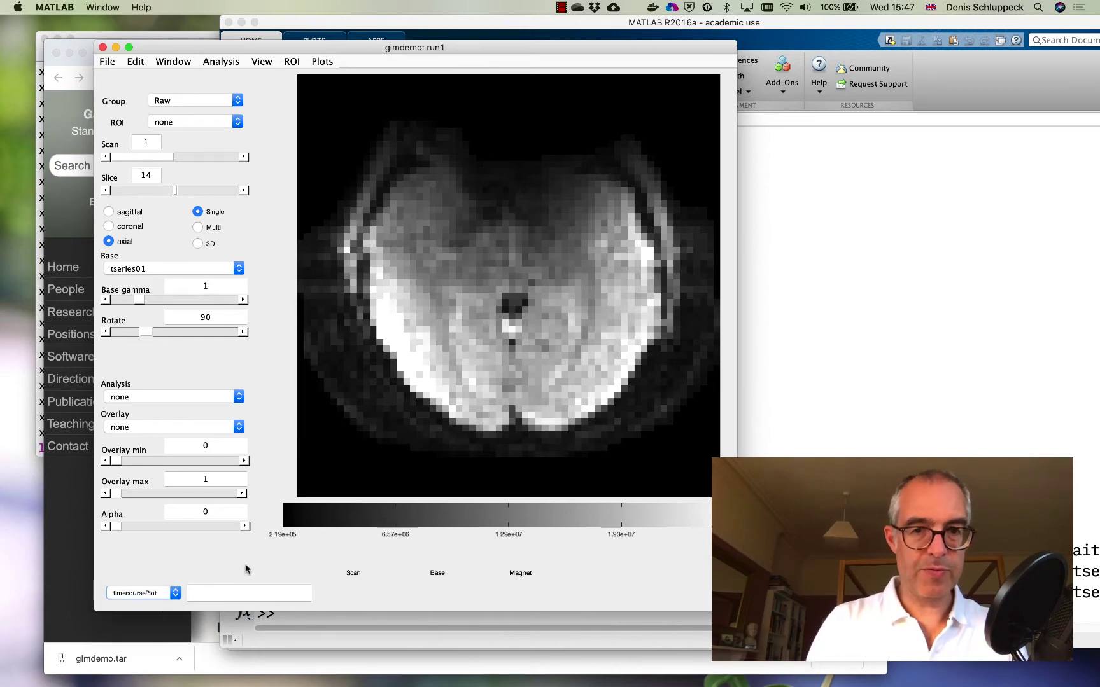
Plot the time courses of scan voxels [14 26 14] and [27 18 14], closing each plot after viewing it.
{"action": "left_click", "coordinate": [468, 406]}
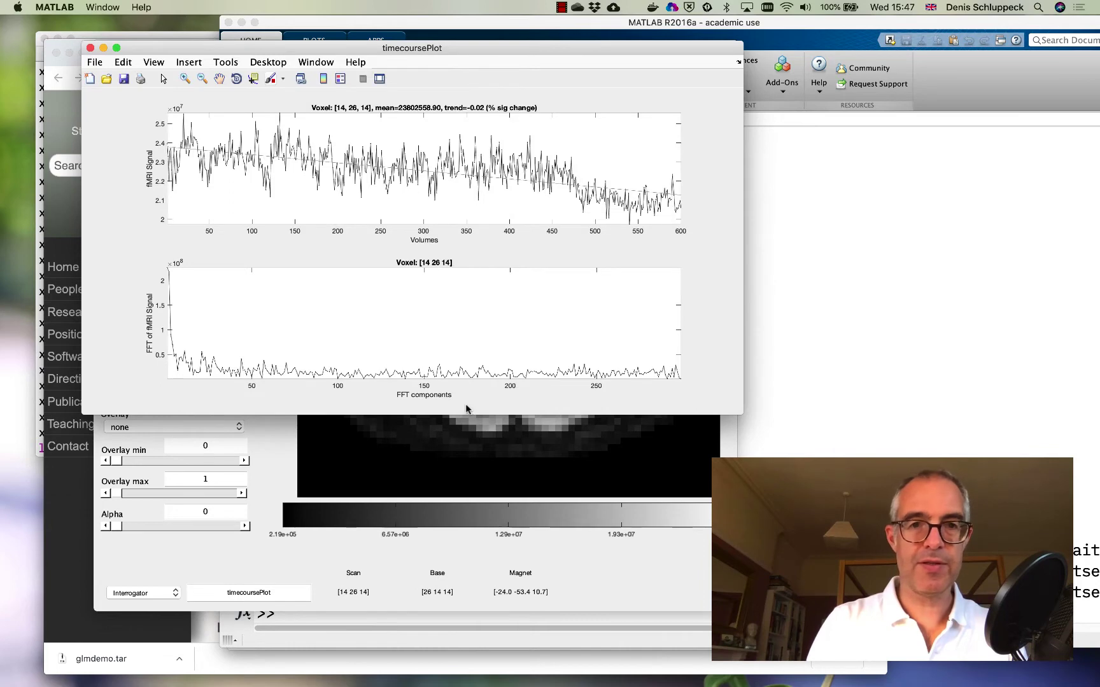
{"action": "left_click", "coordinate": [90, 48]}
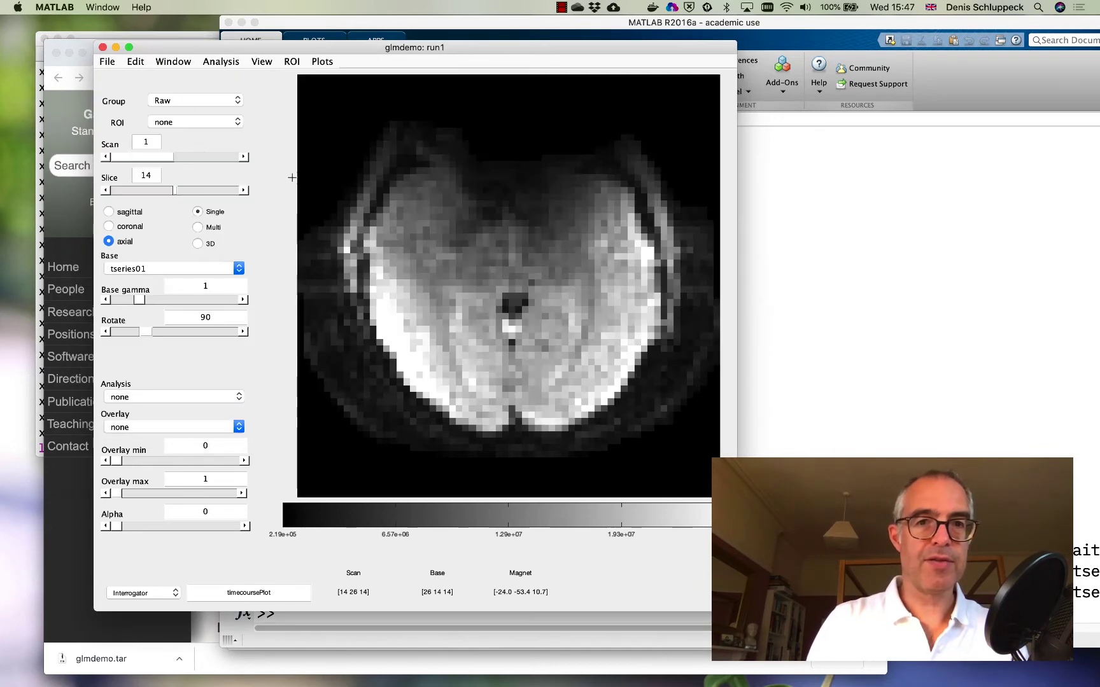
{"action": "left_click", "coordinate": [414, 323]}
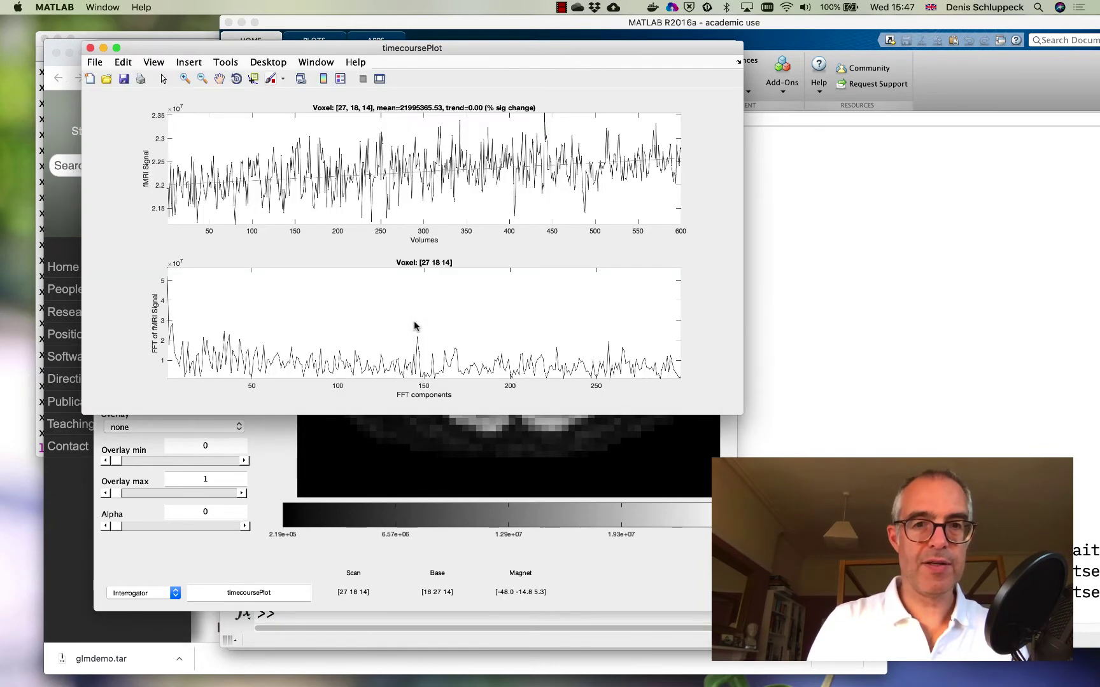
{"action": "left_click", "coordinate": [90, 47]}
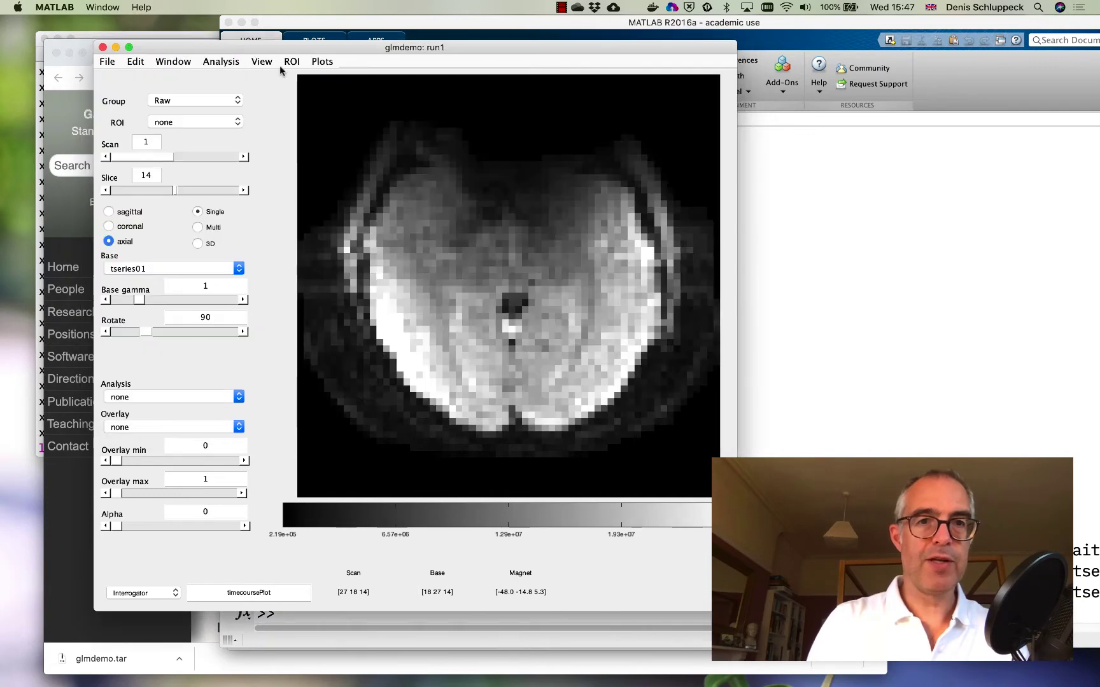
Move the viewer aside and run groupInfo('Raw') at the command line to examine the scans in the Raw group.
{"action": "left_click_drag", "start_coordinate": [299, 46], "coordinate": [655, 24]}
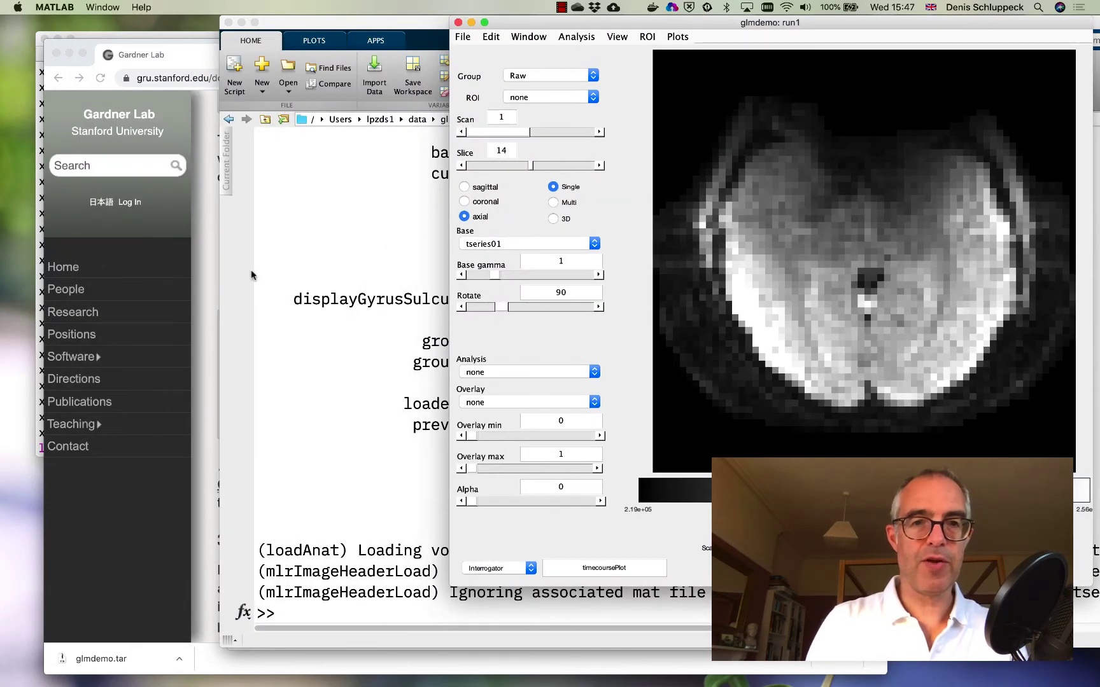
{"action": "left_click", "coordinate": [317, 264]}
{"action": "type", "text": "g"}
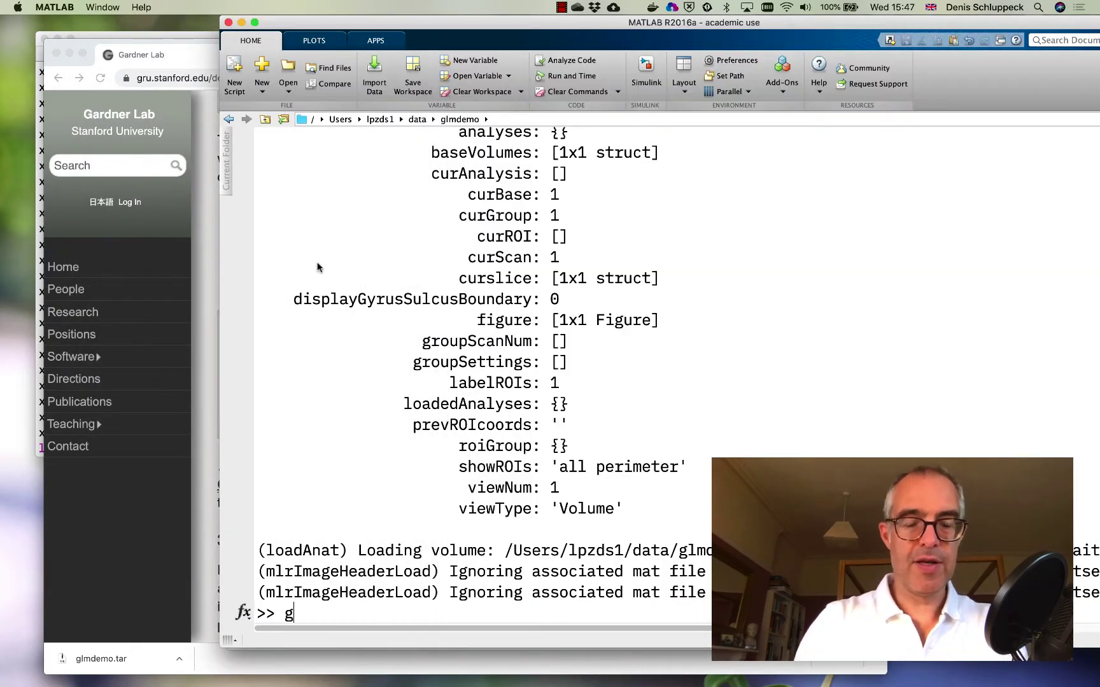
{"action": "type", "text": "roupInfo("}
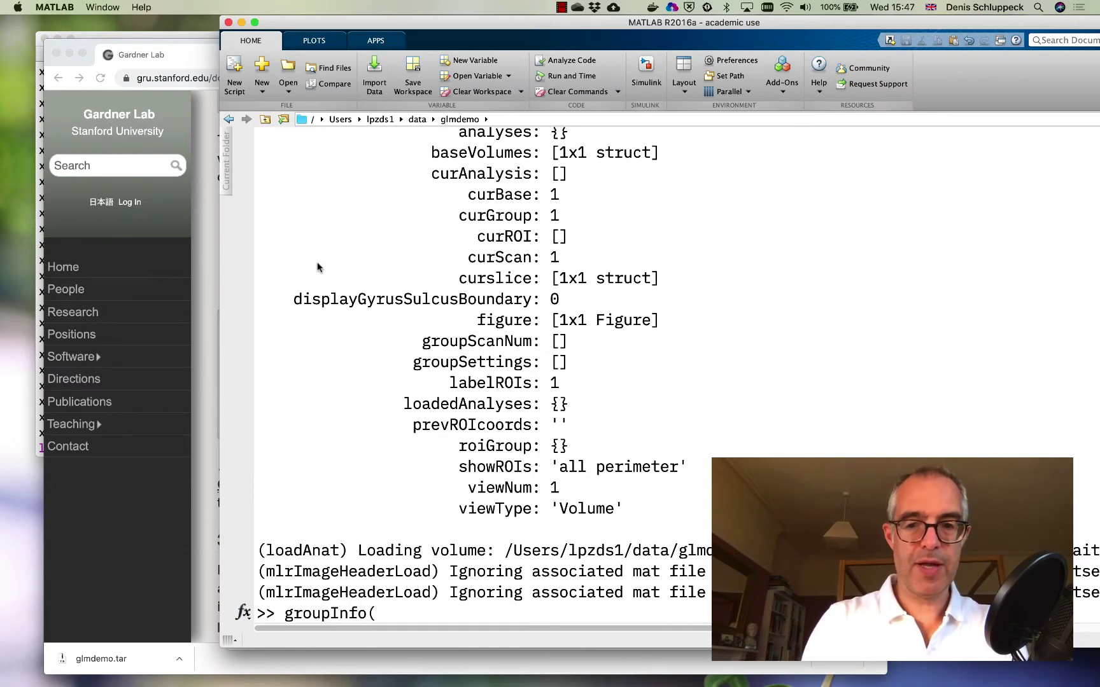
{"action": "type", "text": "'Rq"}
{"action": "key", "text": "BackSpace"}
{"action": "type", "text": "aw;"}
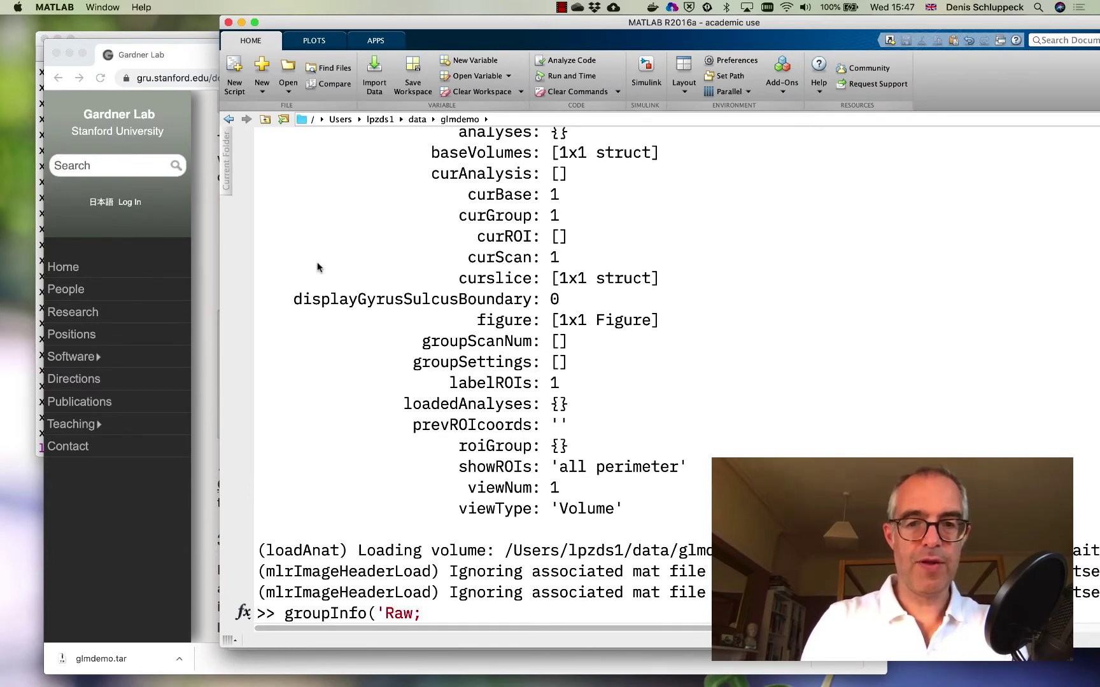
{"action": "type", "text": "')"}
{"action": "key", "text": "Return"}
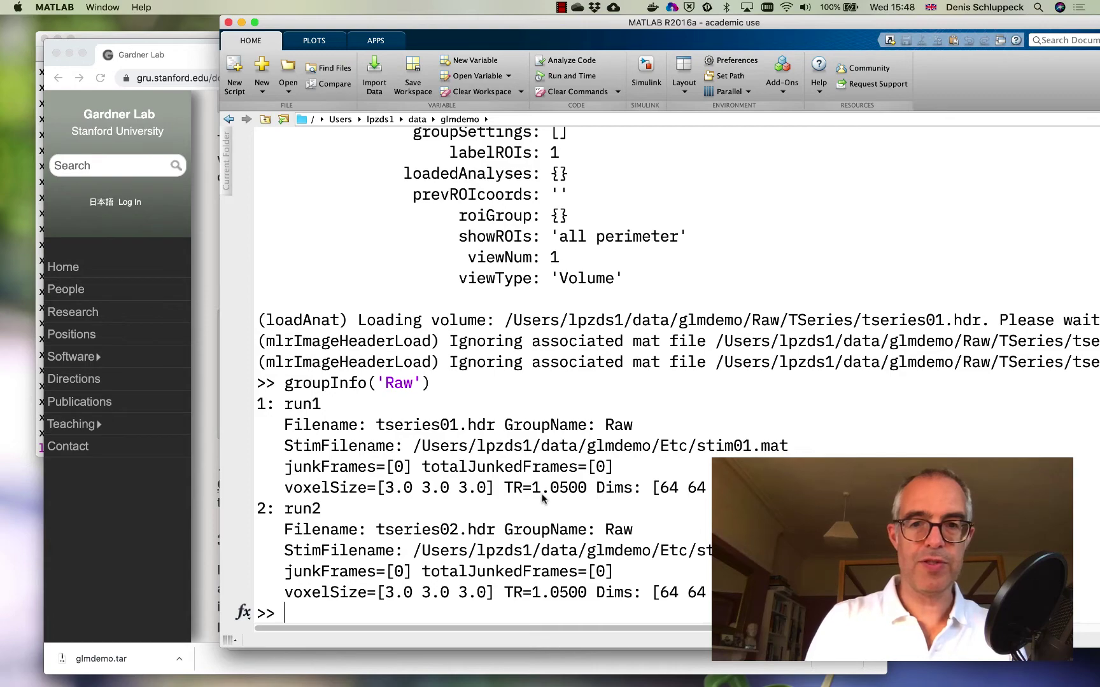
Rearrange the windows so the glmdemo viewer is in front of the MATLAB command window.
{"action": "left_click_drag", "start_coordinate": [568, 24], "coordinate": [516, 77]}
{"action": "left_click_drag", "start_coordinate": [529, 24], "coordinate": [337, 4]}
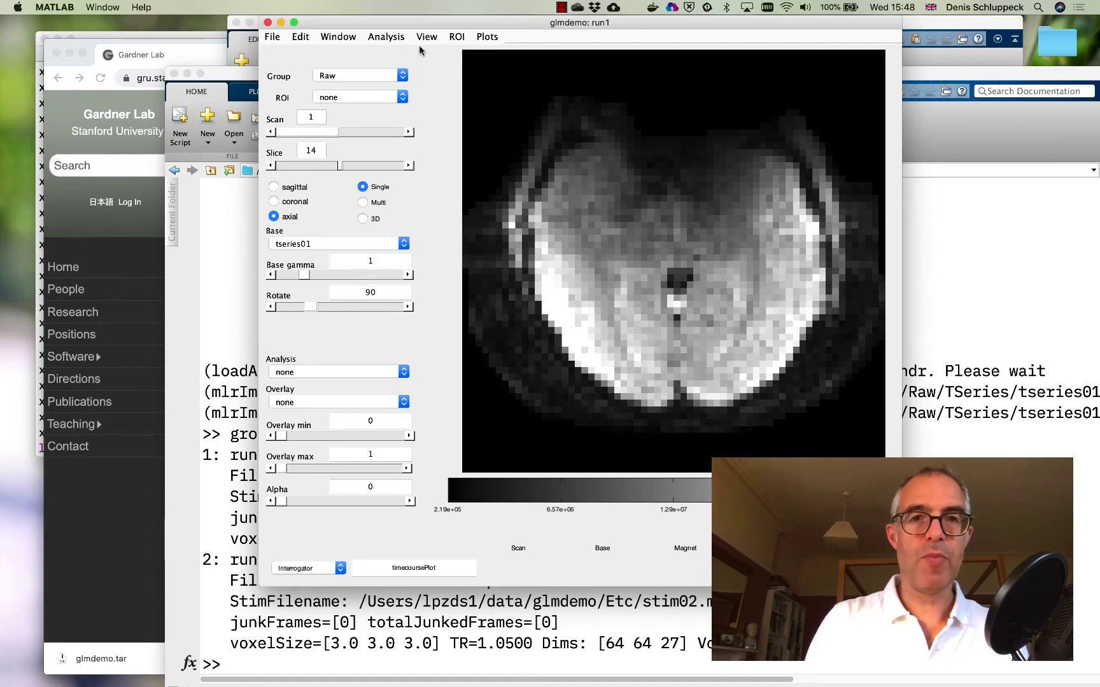
Compute Time Series Statistics for both Raw scans, run1 and run2.
{"action": "left_click", "coordinate": [386, 36]}
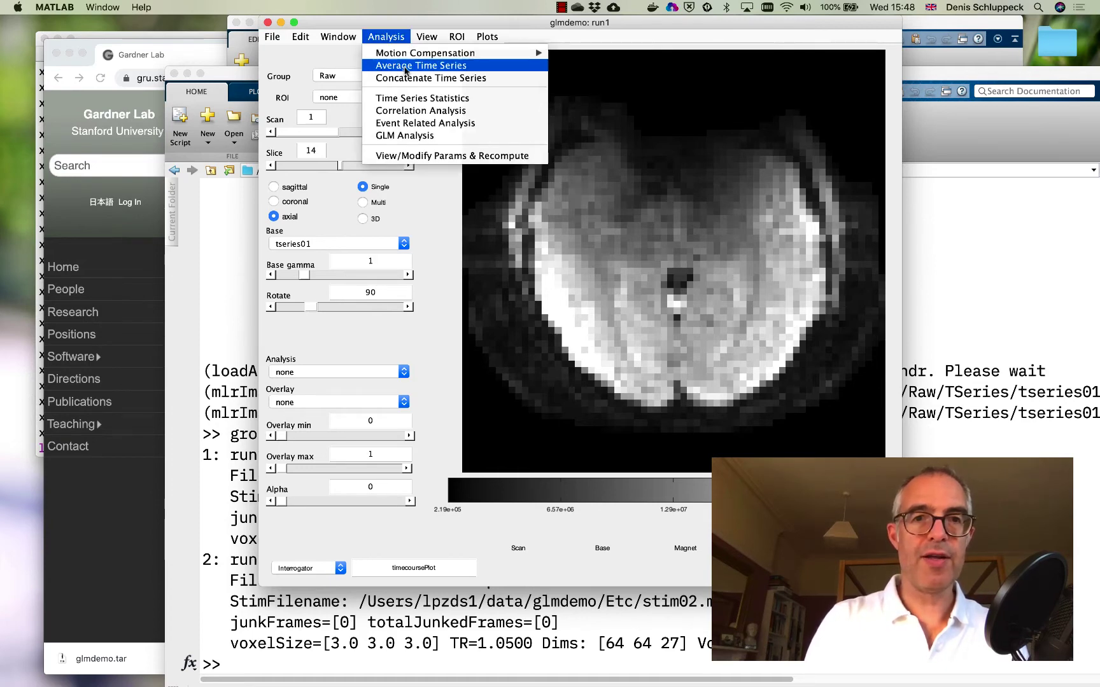
{"action": "left_click", "coordinate": [408, 98]}
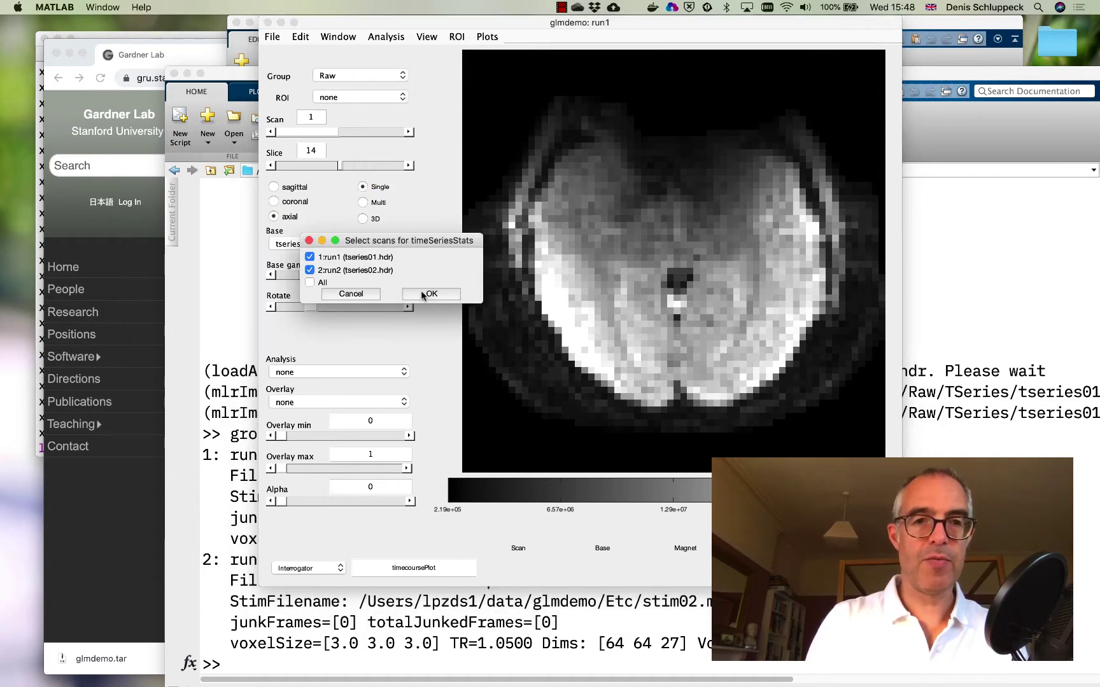
{"action": "left_click", "coordinate": [421, 293]}
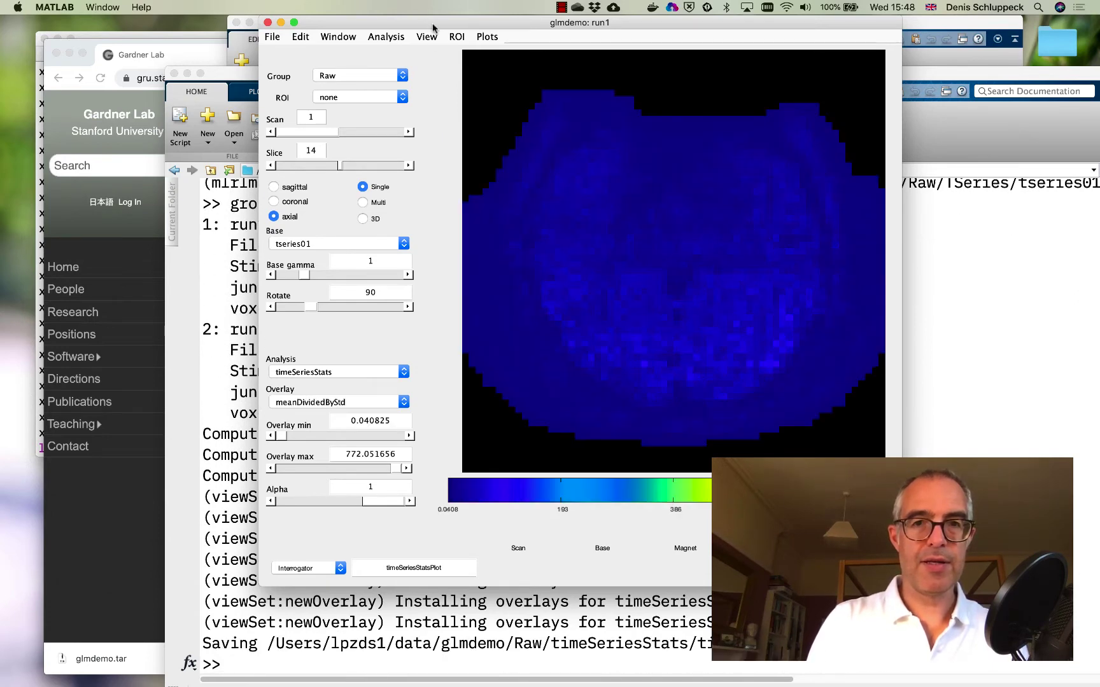
Shift the viewer window slightly aside and display the mean overlay of the timeSeriesStats analysis.
{"action": "left_click_drag", "start_coordinate": [430, 25], "coordinate": [399, 26]}
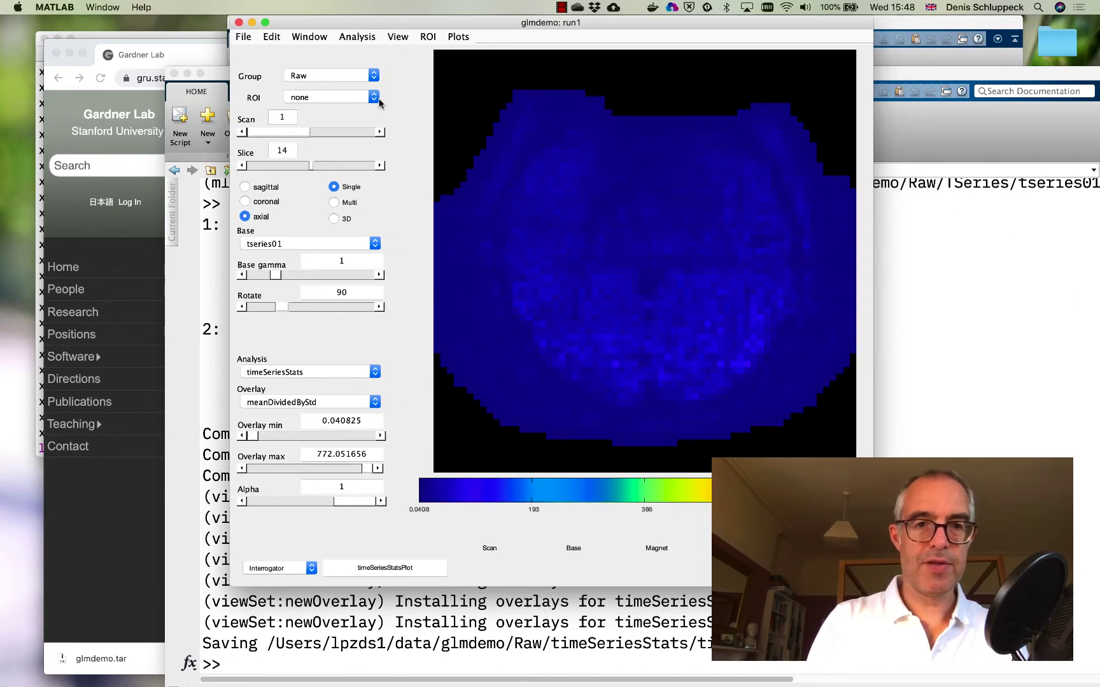
{"action": "left_click", "coordinate": [304, 377]}
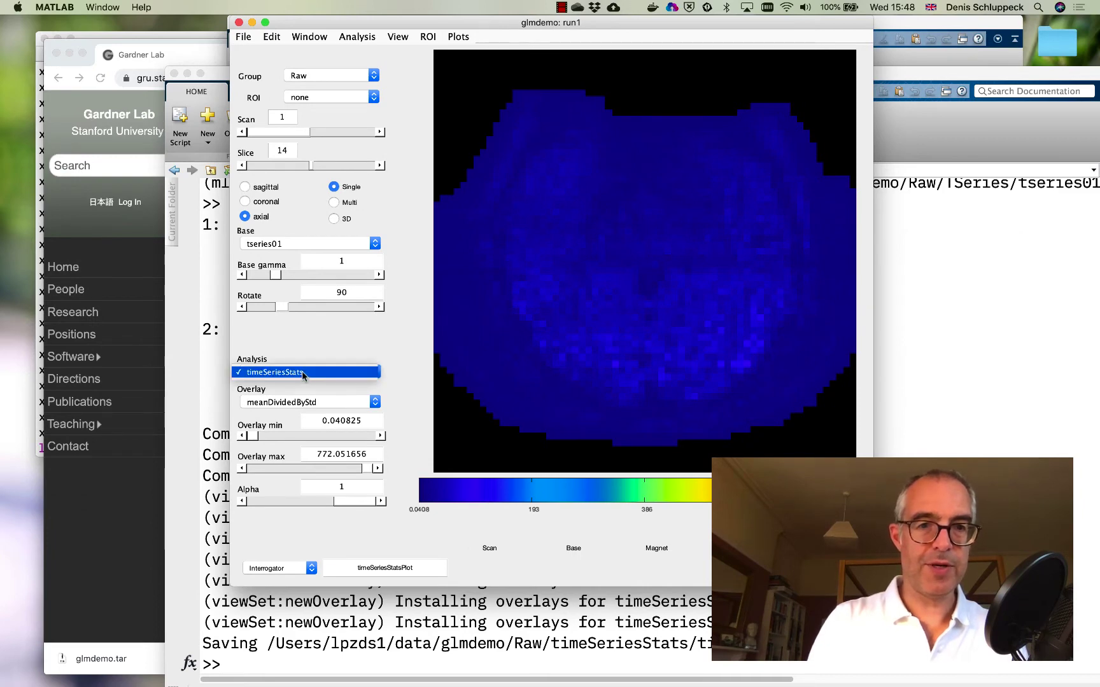
{"action": "left_click", "coordinate": [303, 375]}
{"action": "left_click", "coordinate": [295, 402]}
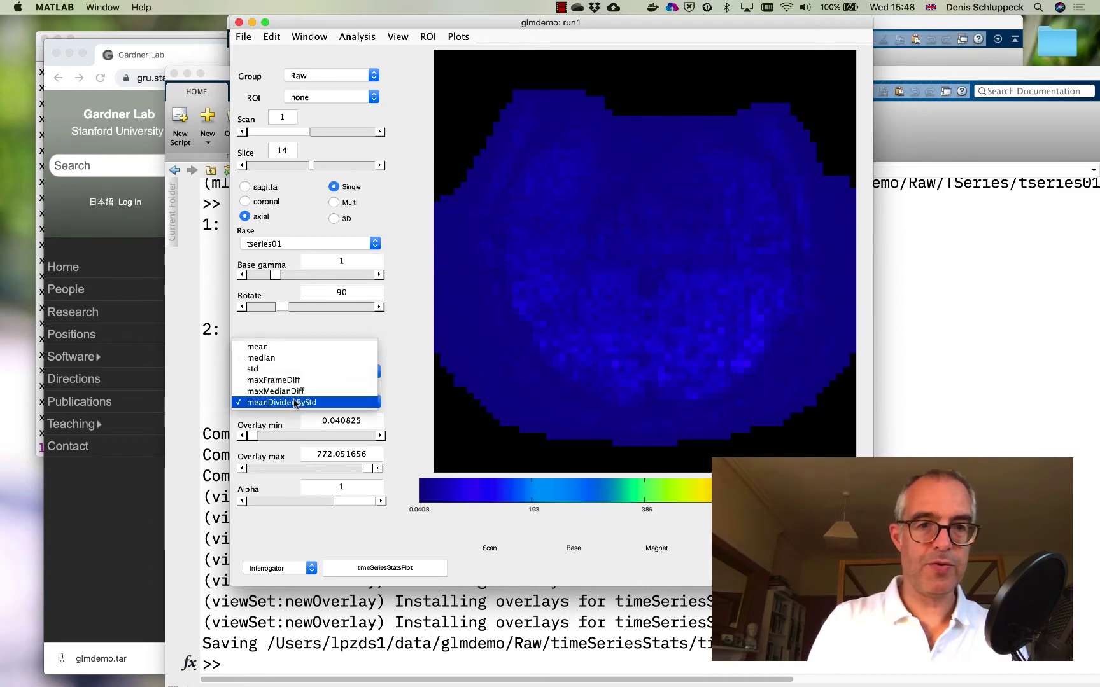
{"action": "left_click", "coordinate": [295, 348]}
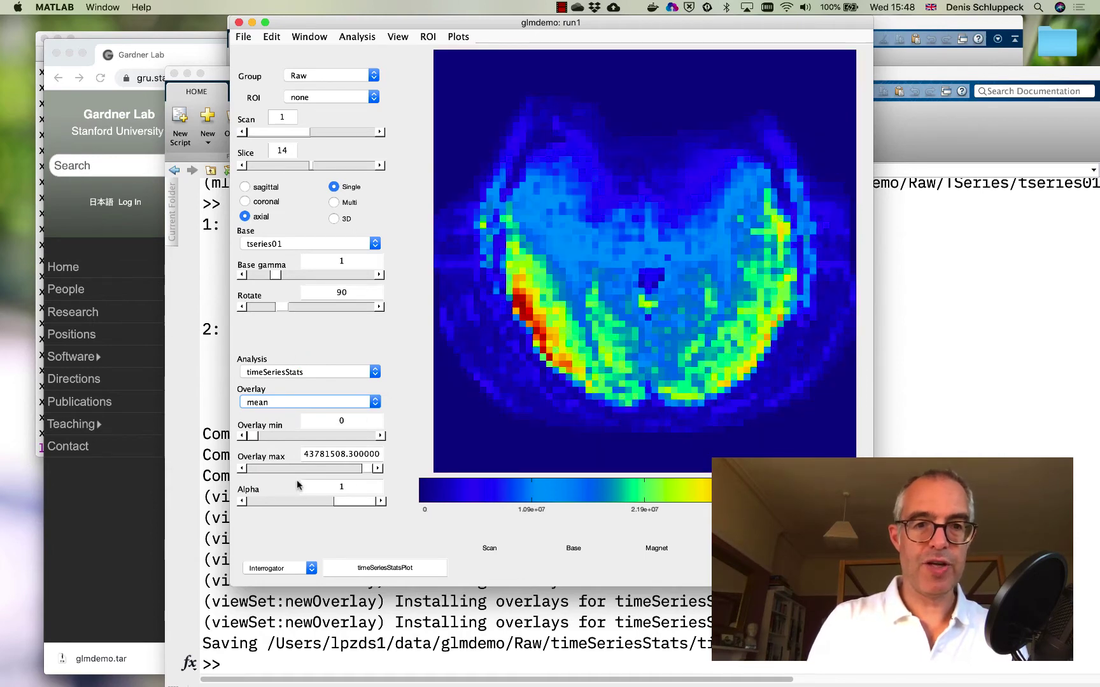
Vary the mean overlay's transparency through alpha values of about 0.52 and 0.01, ending at about 0.39.
{"action": "left_click_drag", "start_coordinate": [342, 504], "coordinate": [309, 506]}
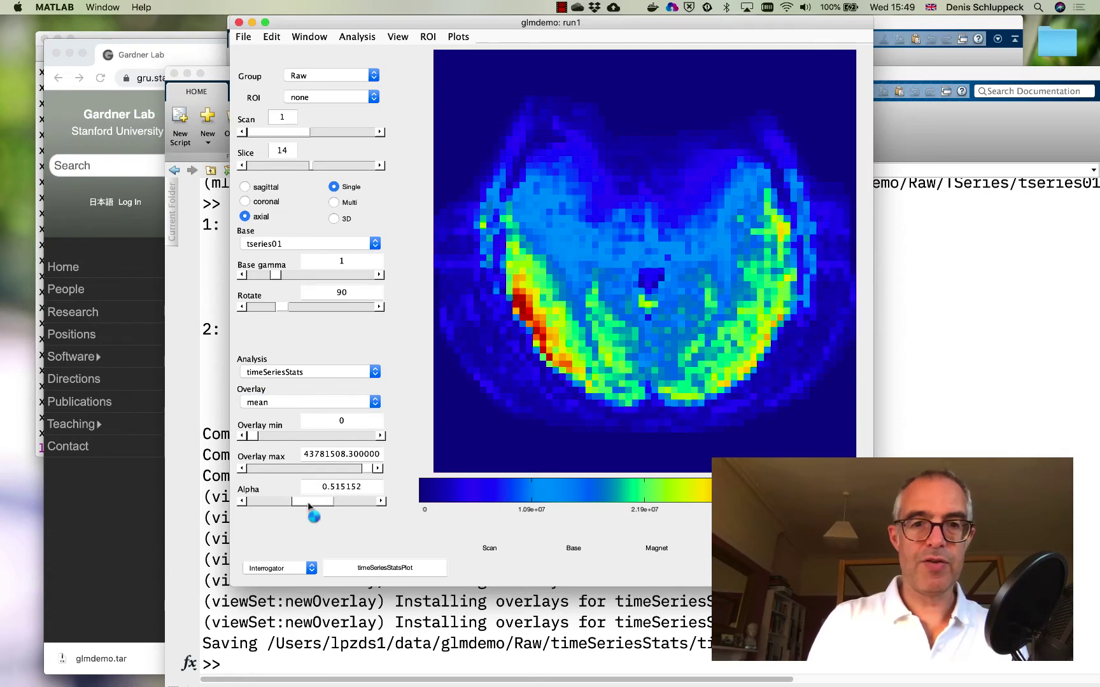
{"action": "left_click_drag", "start_coordinate": [309, 506], "coordinate": [275, 506]}
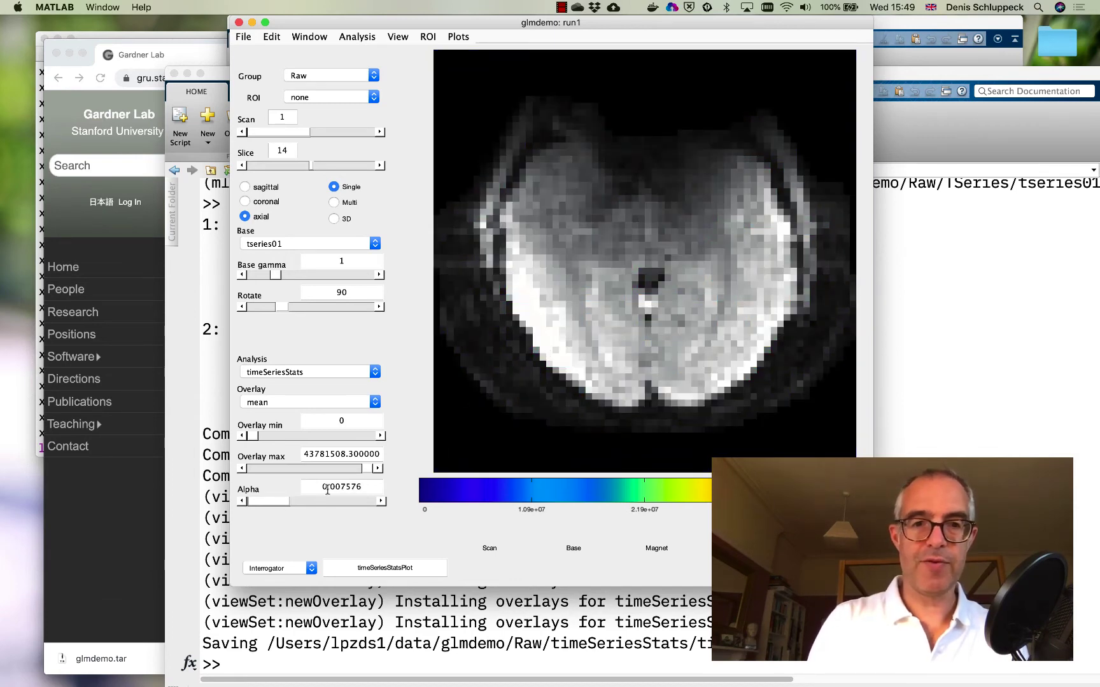
{"action": "left_click_drag", "start_coordinate": [276, 504], "coordinate": [304, 499]}
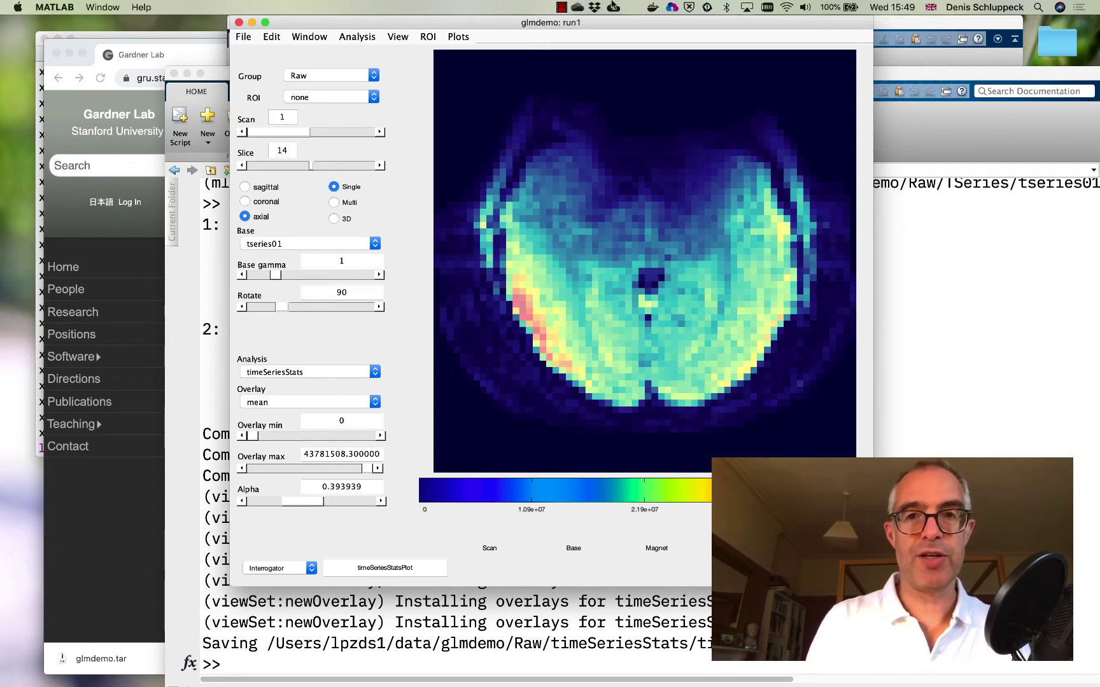
{"action": "left_click", "coordinate": [688, 277]}
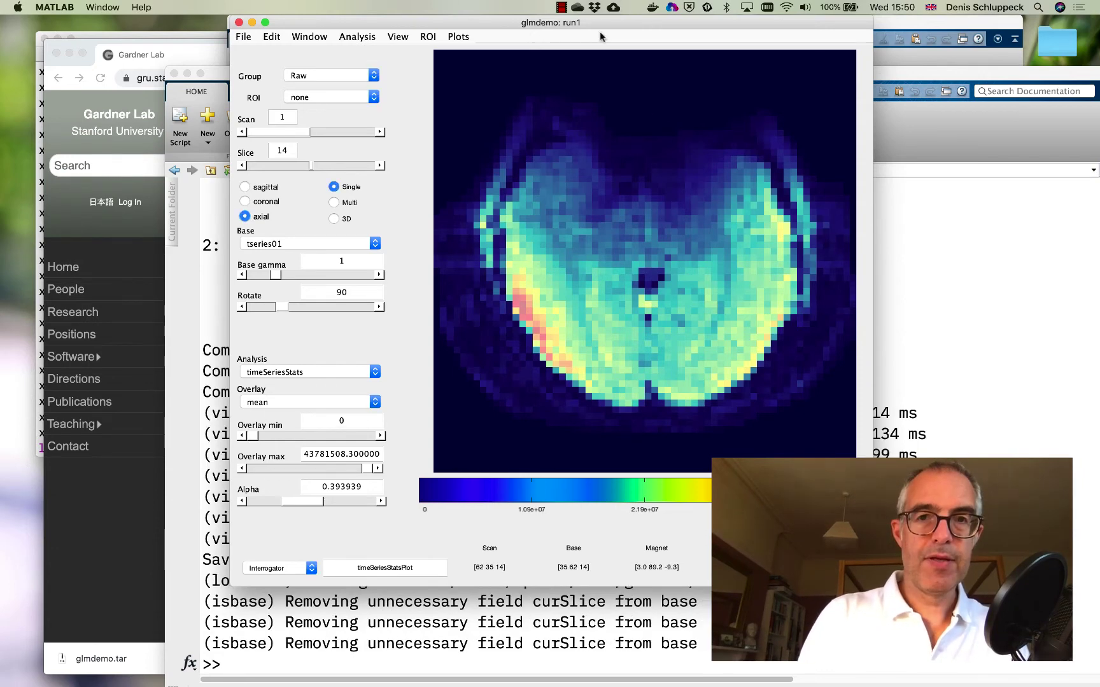
Reposition the viewer window and load 3Danat.img from the Anatomy folder as the base anatomy.
{"action": "left_click_drag", "start_coordinate": [478, 24], "coordinate": [569, 45]}
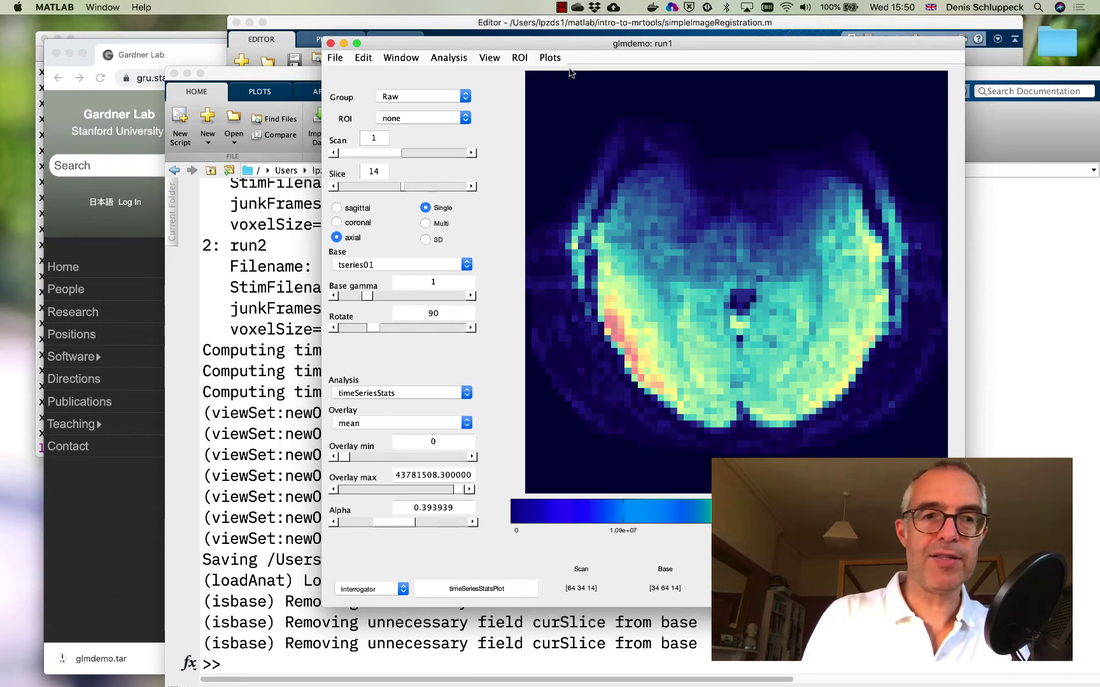
{"action": "left_click", "coordinate": [337, 59]}
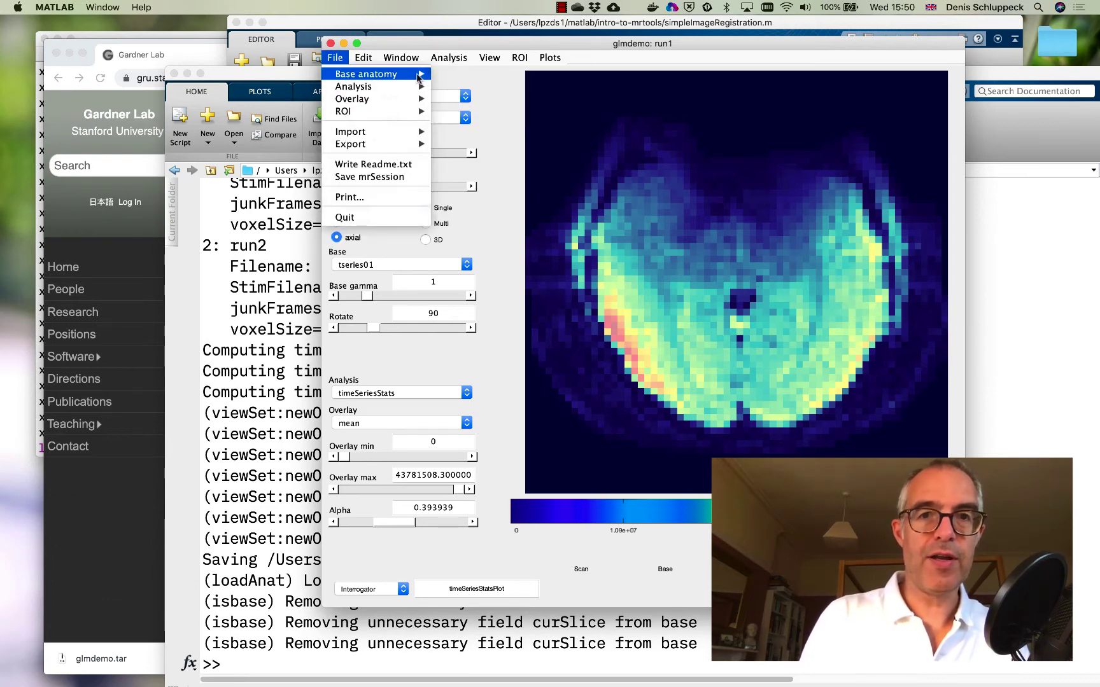
{"action": "mouse_move", "coordinate": [381, 74]}
{"action": "left_click", "coordinate": [464, 75]}
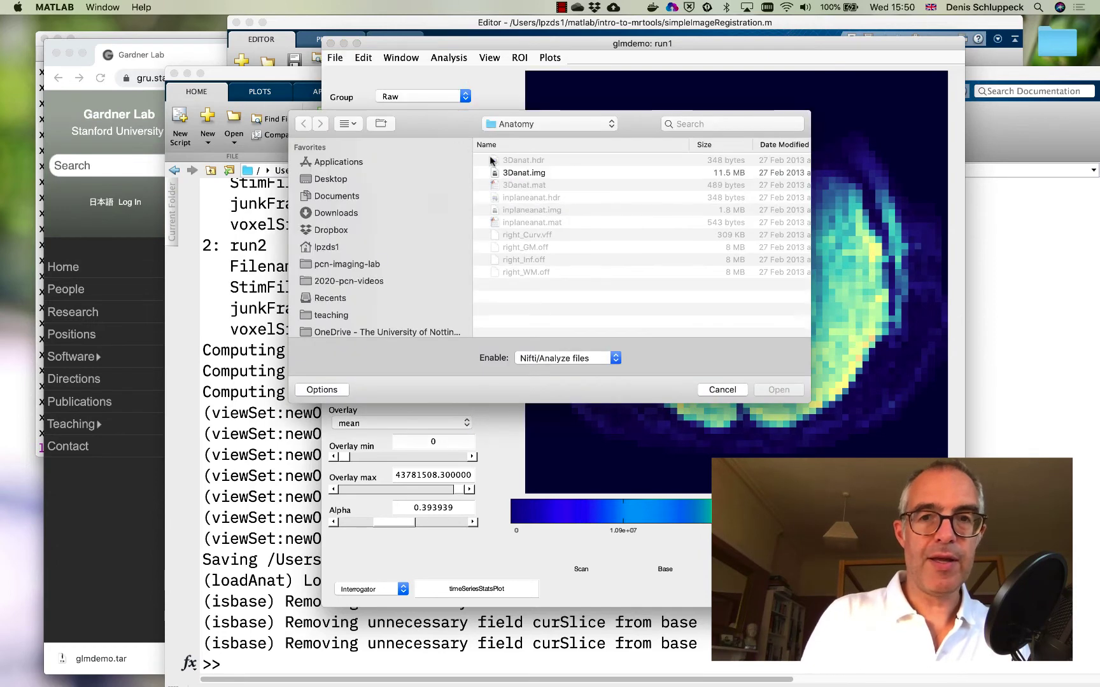
{"action": "left_click", "coordinate": [522, 174]}
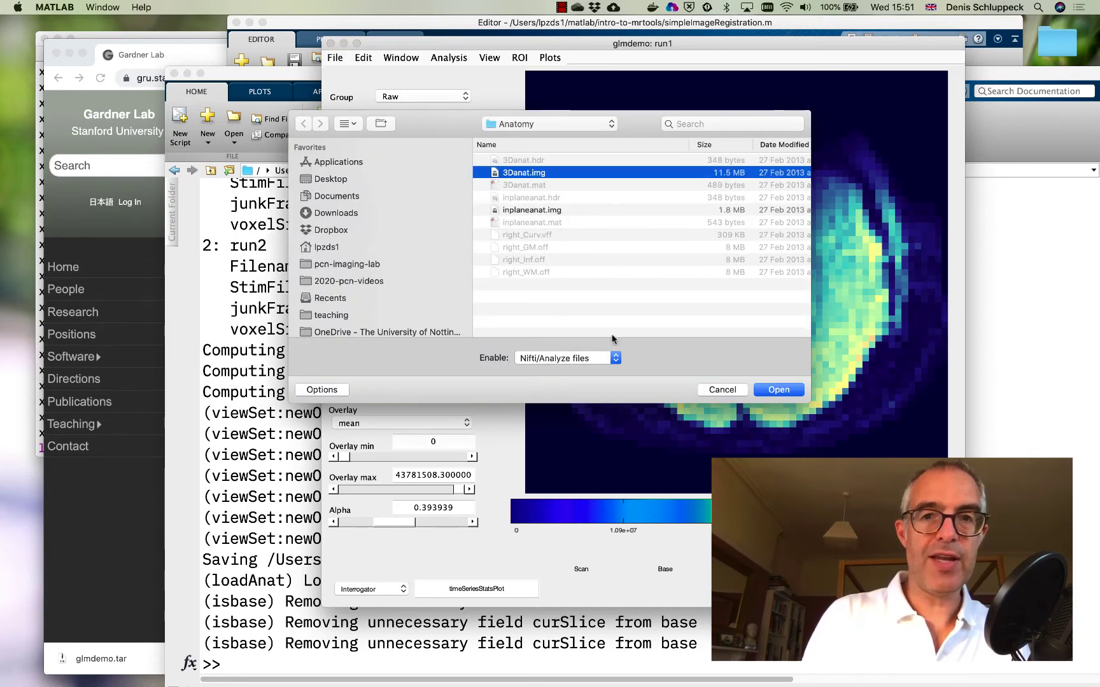
{"action": "left_click", "coordinate": [778, 389]}
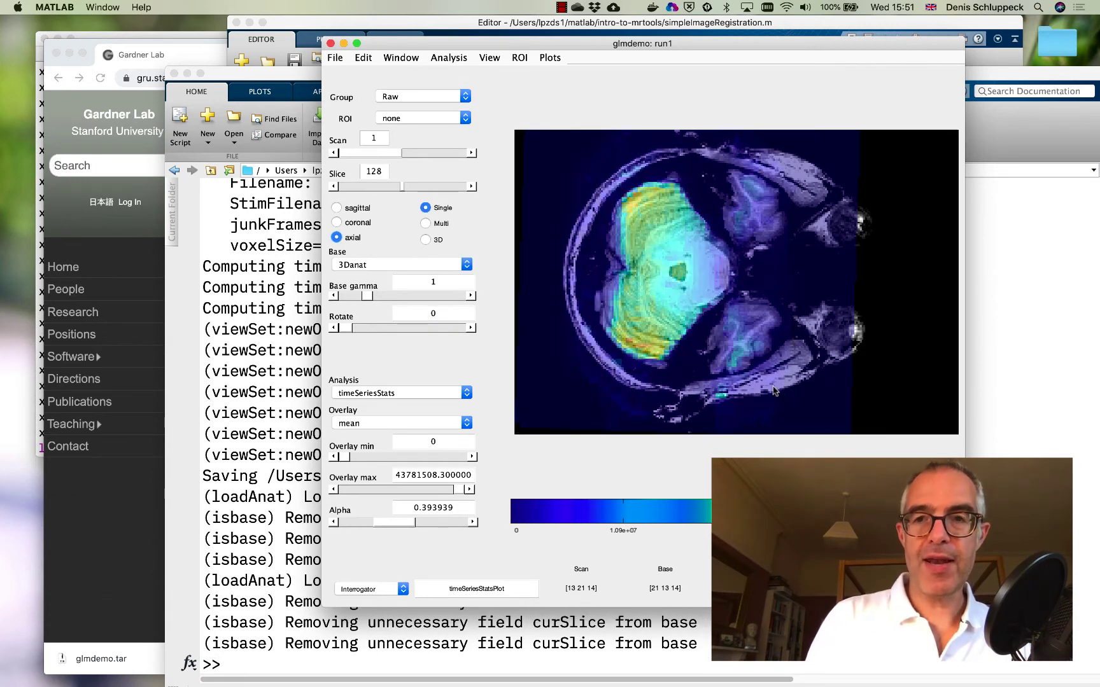
Inspect the overlay on the 3D anatomy at axial slice 126, in coronal view and in sagittal view.
{"action": "left_click", "coordinate": [366, 187]}
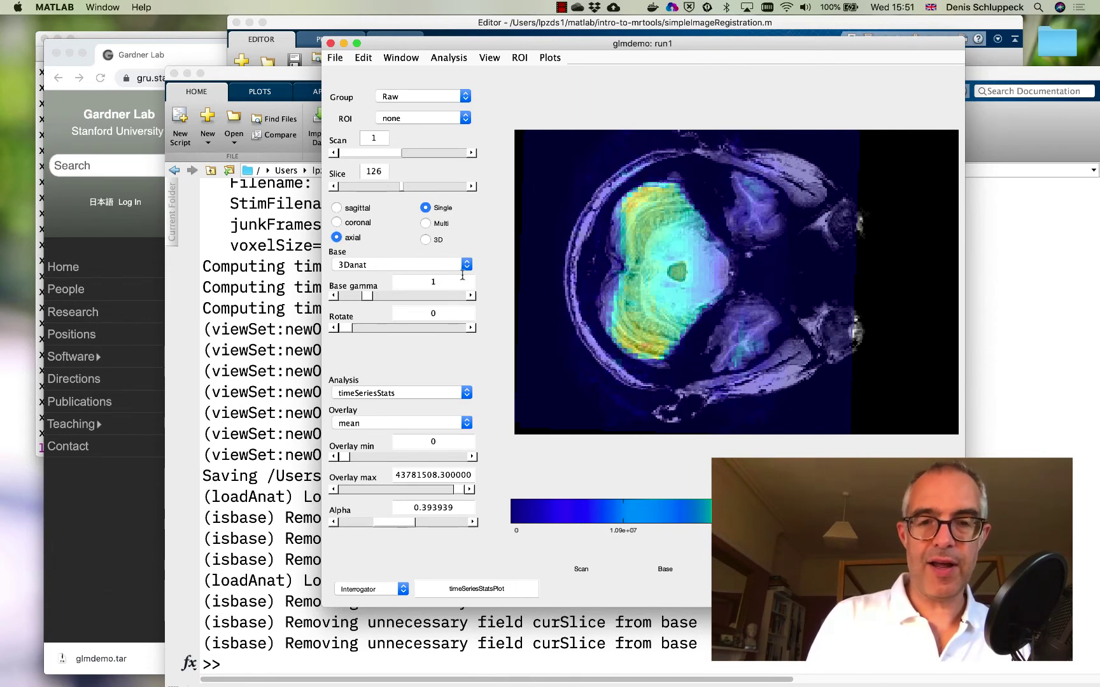
{"action": "left_click", "coordinate": [361, 226]}
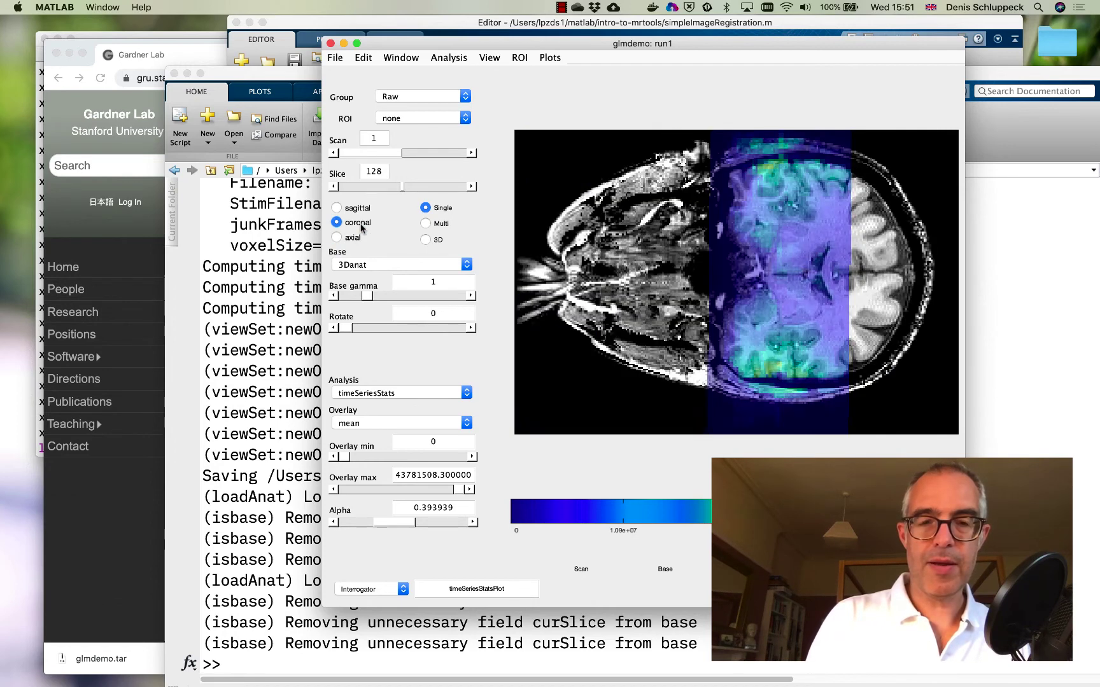
{"action": "left_click", "coordinate": [359, 209]}
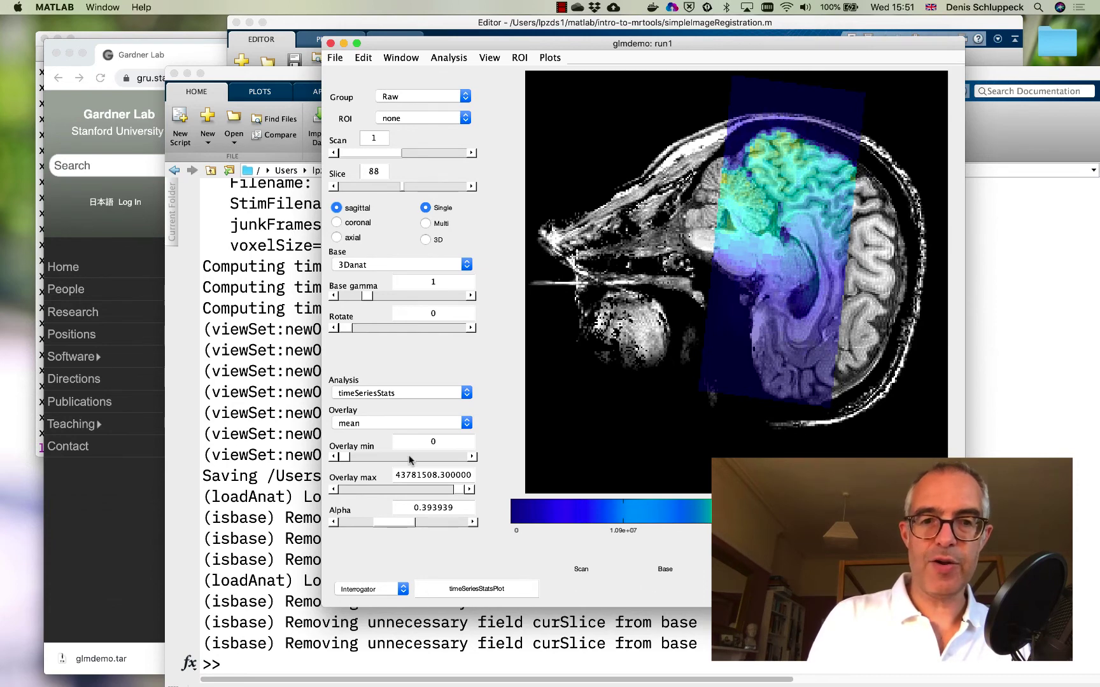
Adjust the overlay alpha on the sagittal anatomy through about 0.62 and 0.12, ending at about 0.52.
{"action": "left_click", "coordinate": [415, 518]}
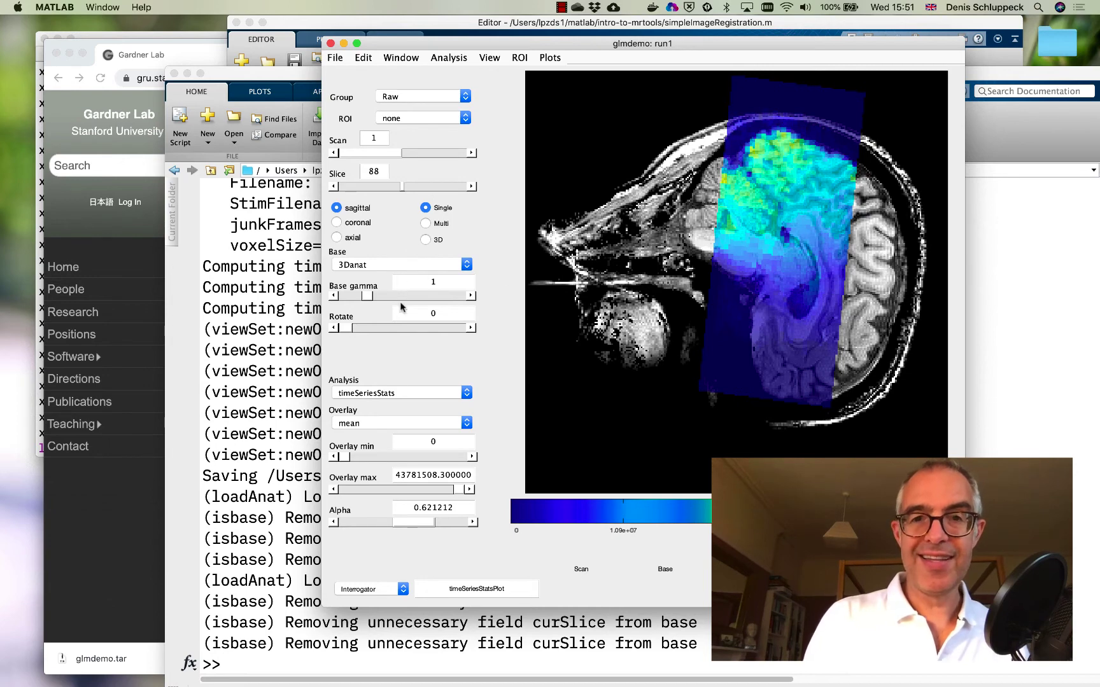
{"action": "left_click", "coordinate": [348, 526]}
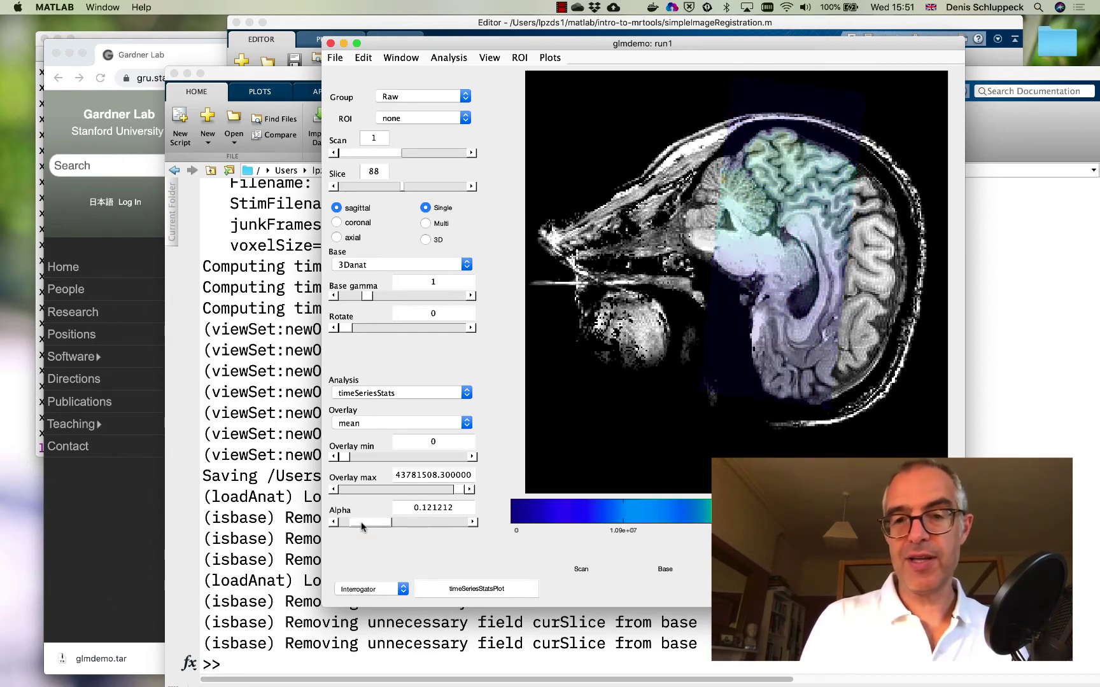
{"action": "left_click", "coordinate": [398, 522]}
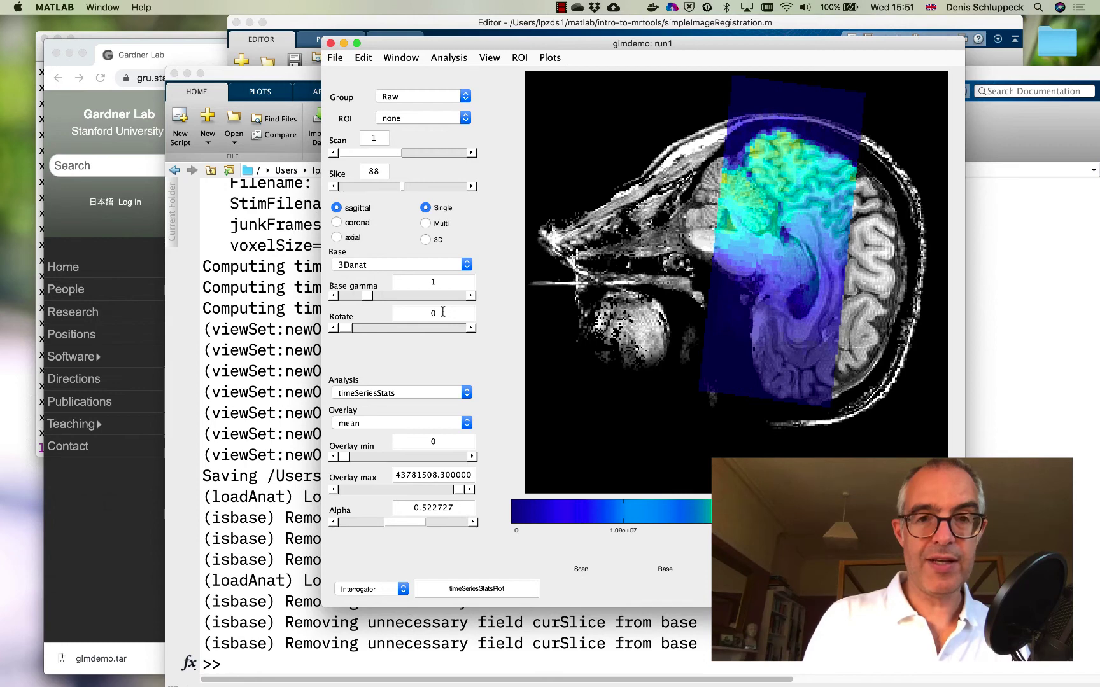
Set the rotation of the 3Danat base to 90 degrees.
{"action": "left_click", "coordinate": [442, 312]}
{"action": "key", "text": "BackSpace"}
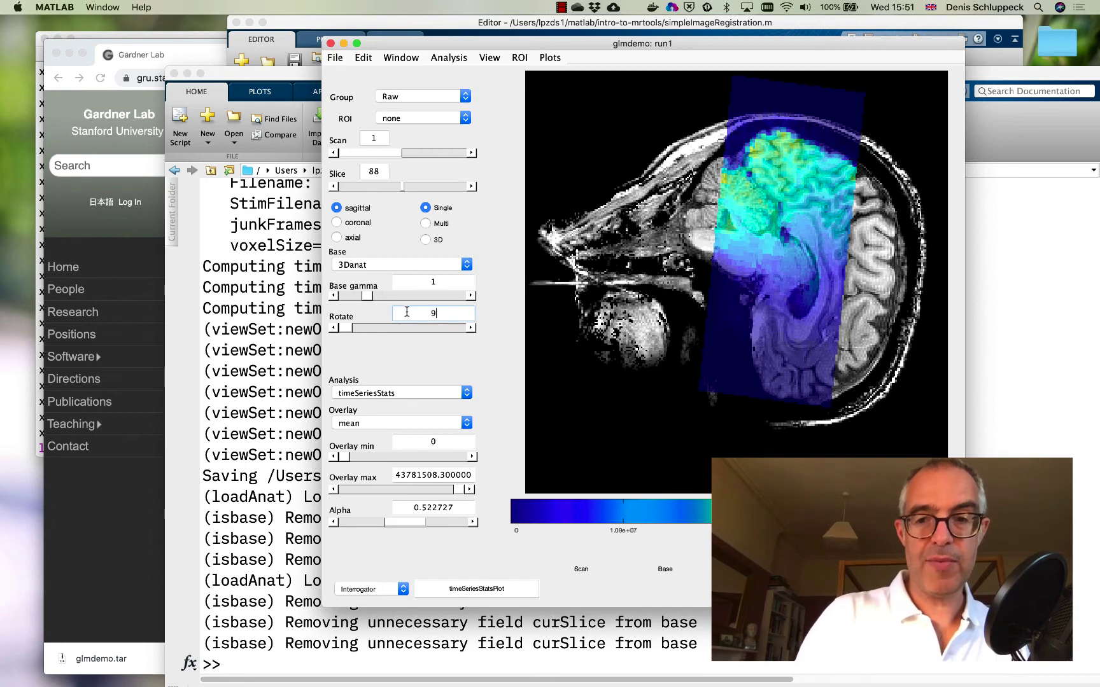
{"action": "type", "text": "90"}
{"action": "key", "text": "Return"}
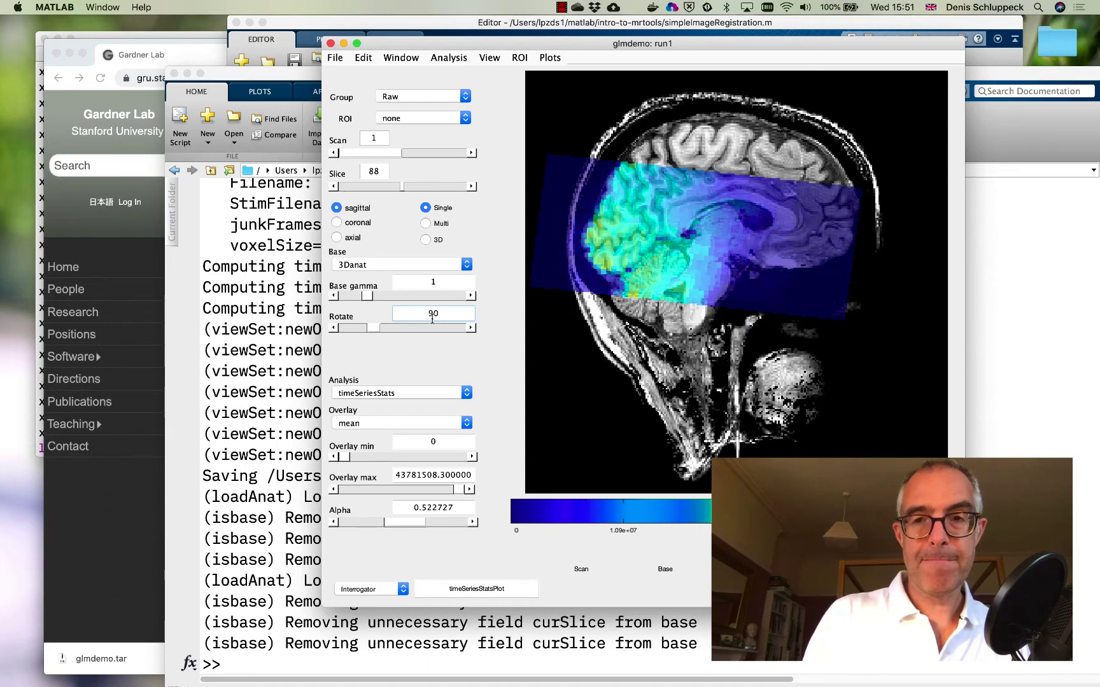
Browse the sagittal slices of the 3D anatomy through slice 87, ending at slice 78.
{"action": "left_click", "coordinate": [382, 187]}
{"action": "left_click_drag", "start_coordinate": [391, 189], "coordinate": [378, 189]}
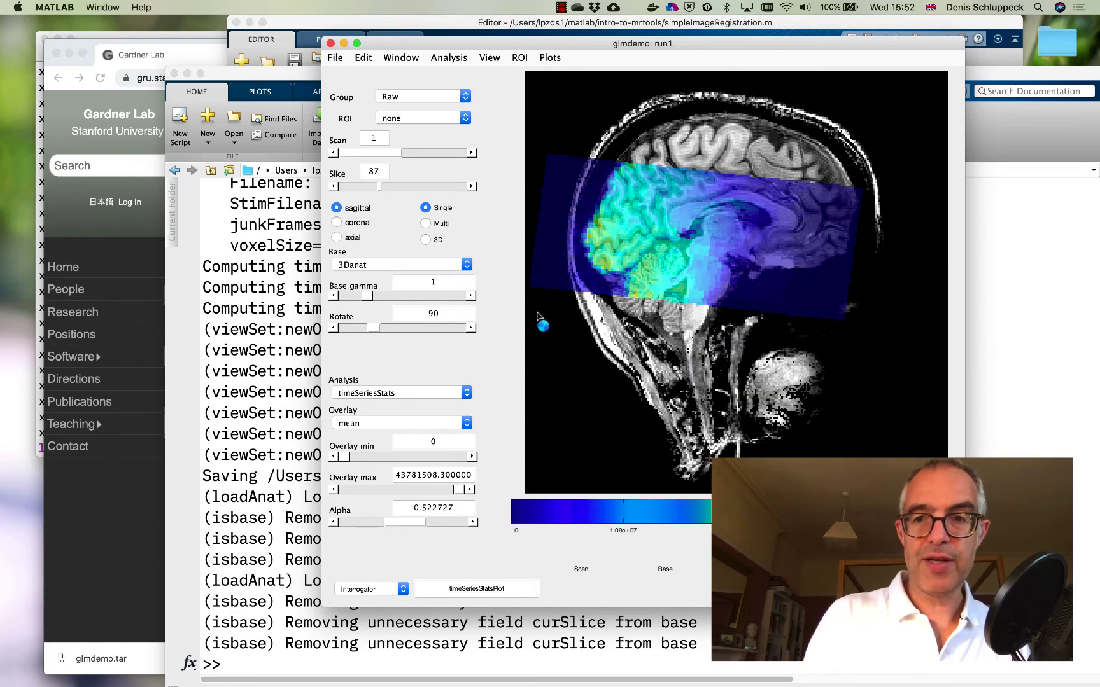
{"action": "mouse_move", "coordinate": [378, 186]}
{"action": "left_mouse_down"}
{"action": "mouse_move", "coordinate": [423, 187]}
{"action": "mouse_move", "coordinate": [395, 187]}
{"action": "left_mouse_up"}
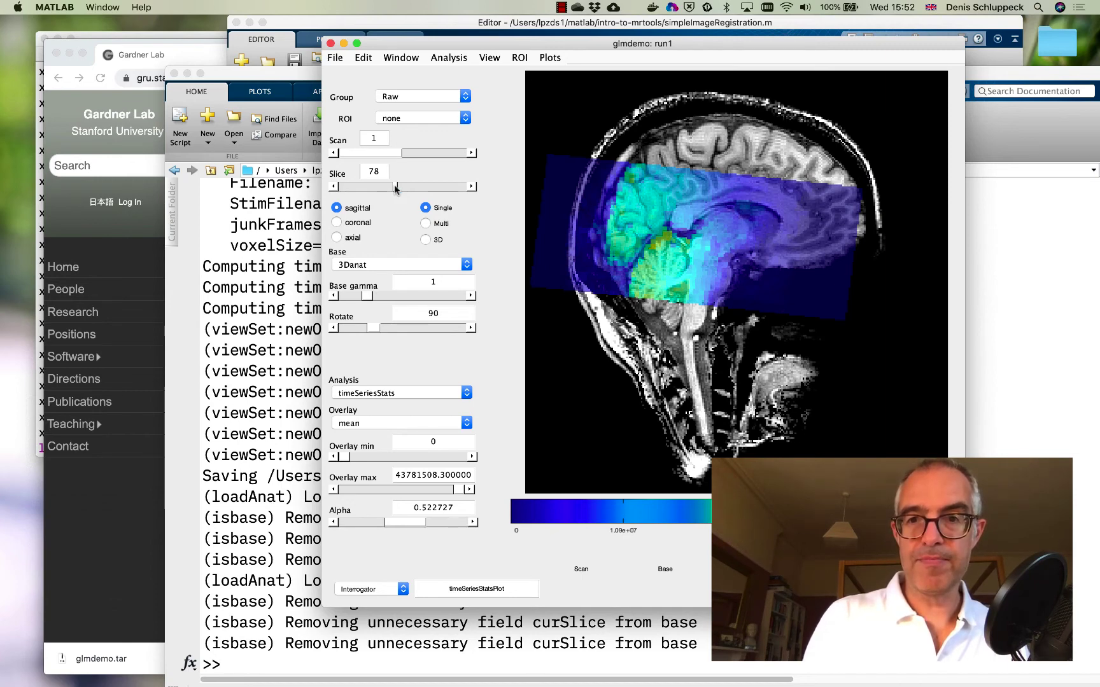
Compare the coronal and sagittal views, and browse the axial slices through 166, 186, 212 and 111, ending at 155.
{"action": "left_click", "coordinate": [363, 224]}
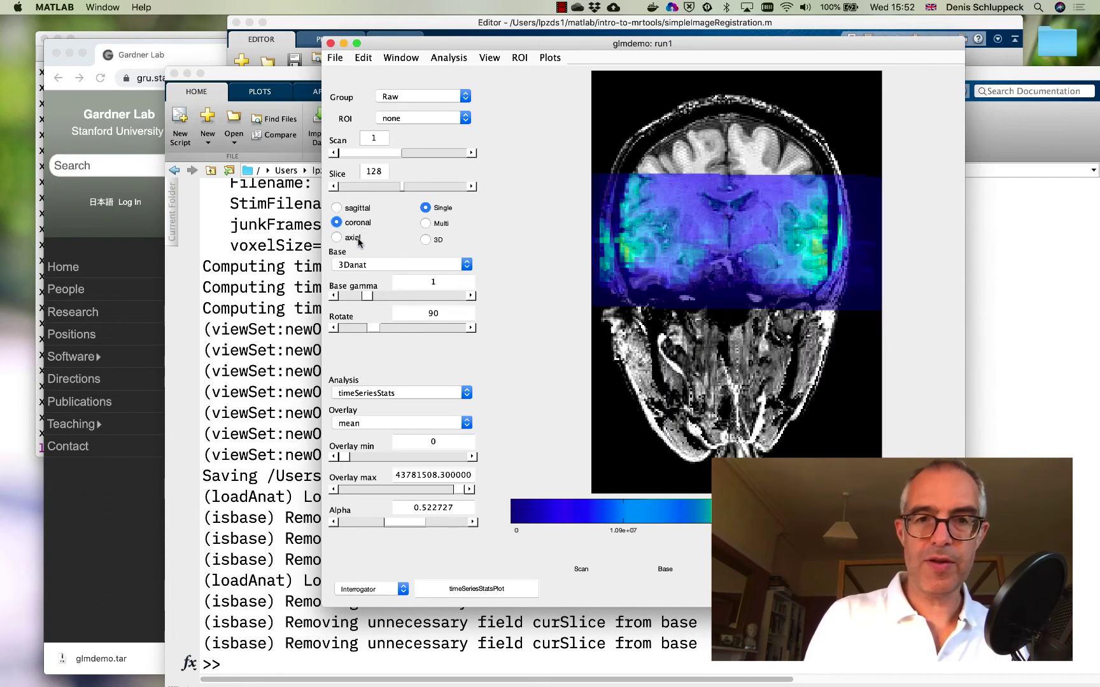
{"action": "left_click", "coordinate": [357, 211]}
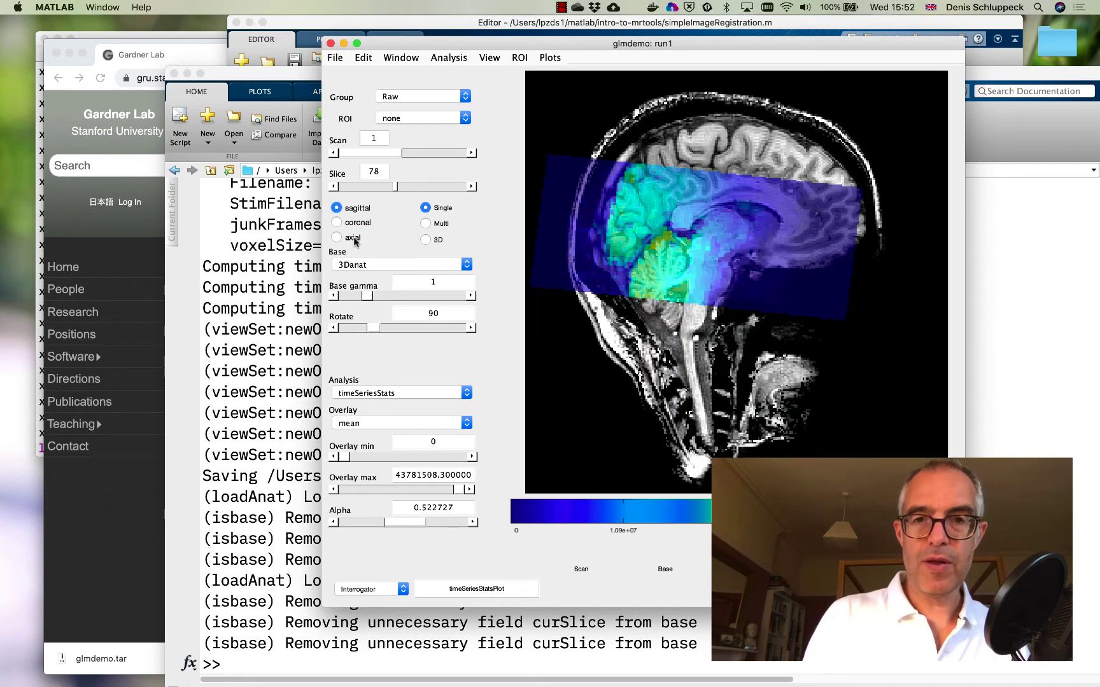
{"action": "left_click", "coordinate": [353, 237]}
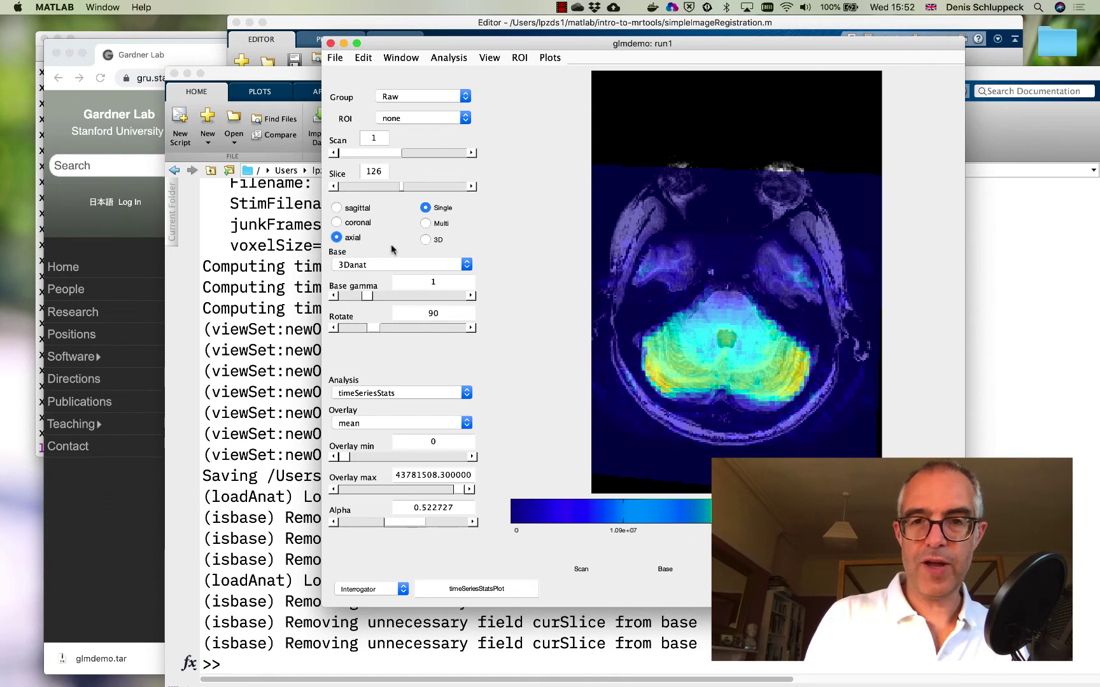
{"action": "left_click_drag", "start_coordinate": [404, 189], "coordinate": [424, 189]}
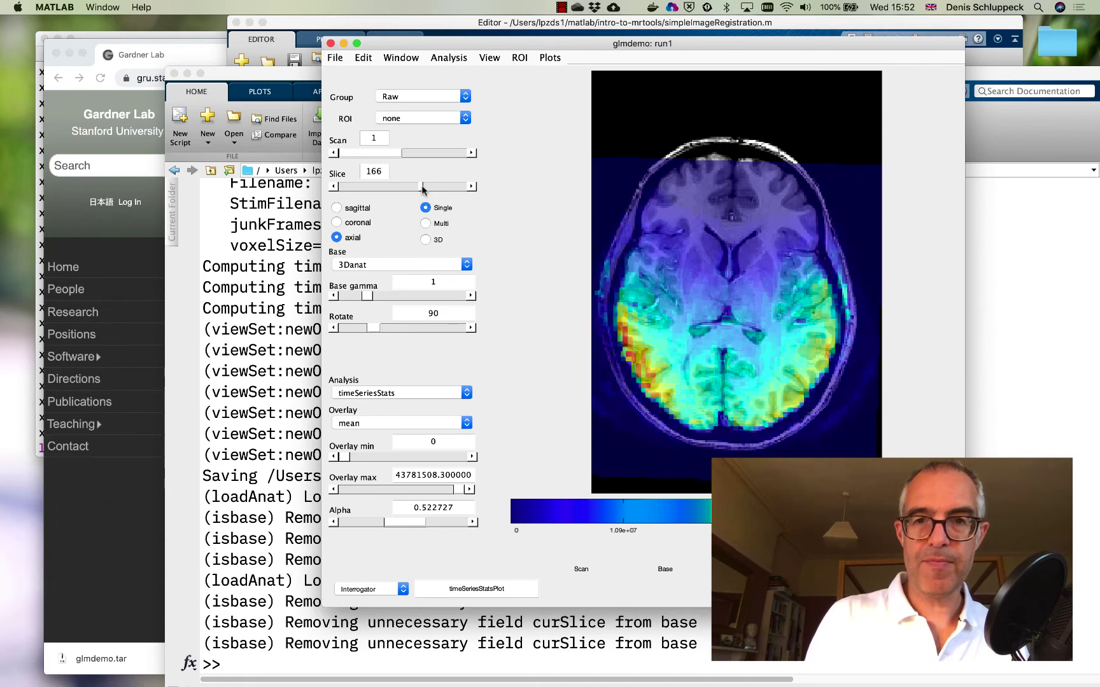
{"action": "left_click_drag", "start_coordinate": [423, 189], "coordinate": [433, 189]}
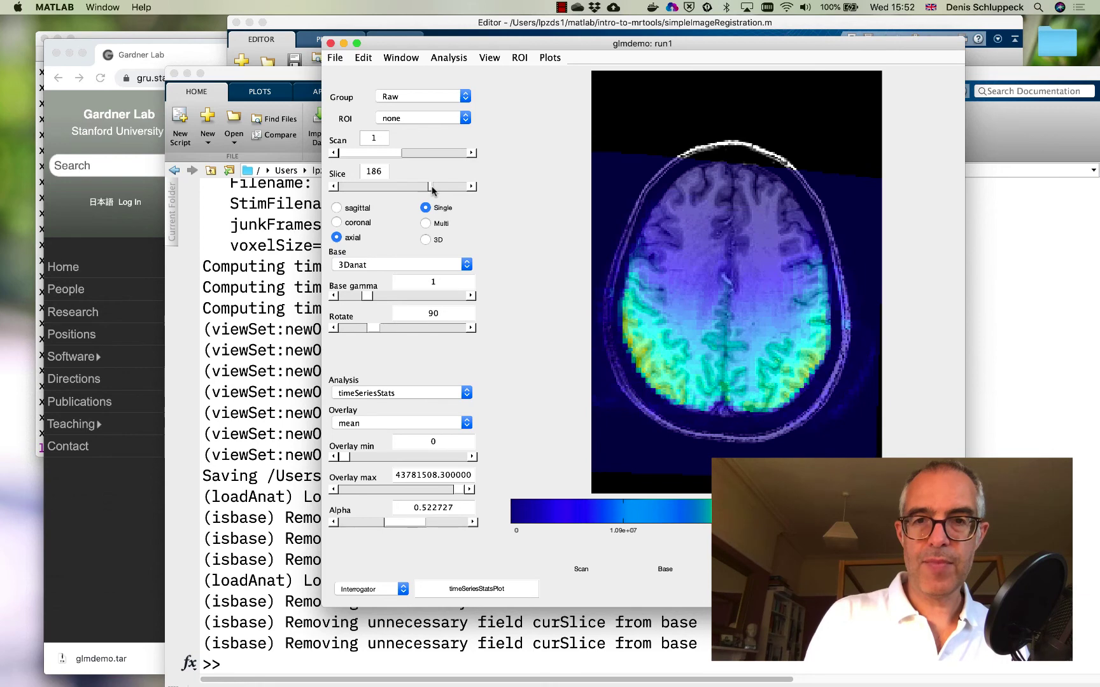
{"action": "left_click_drag", "start_coordinate": [432, 189], "coordinate": [445, 189]}
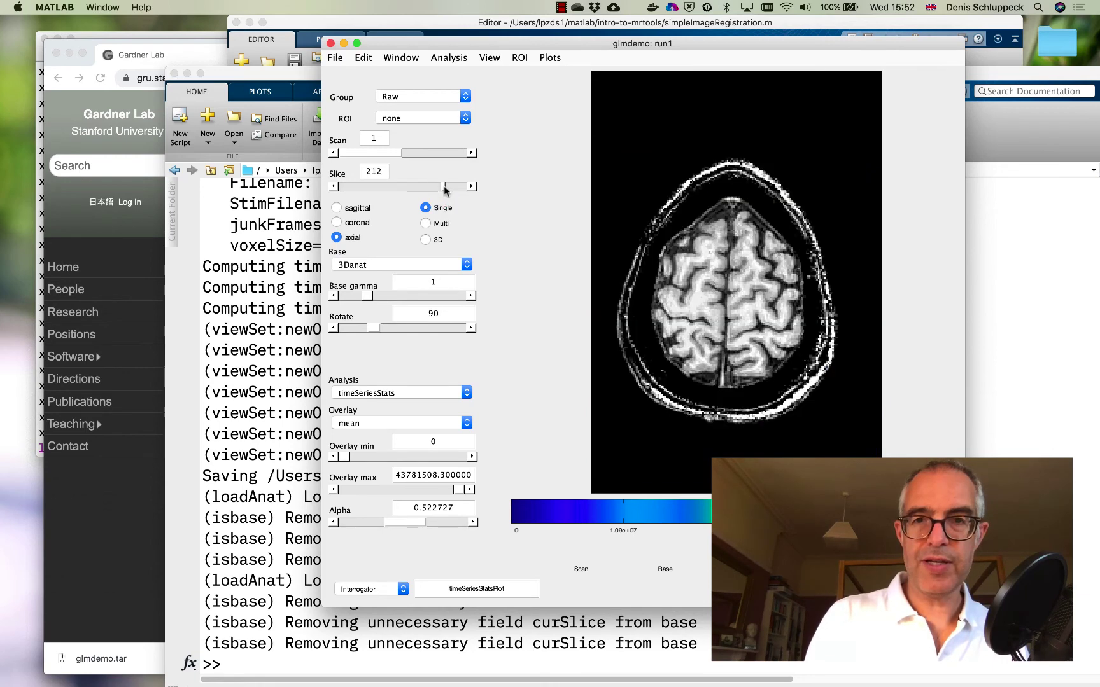
{"action": "left_click_drag", "start_coordinate": [444, 187], "coordinate": [394, 189]}
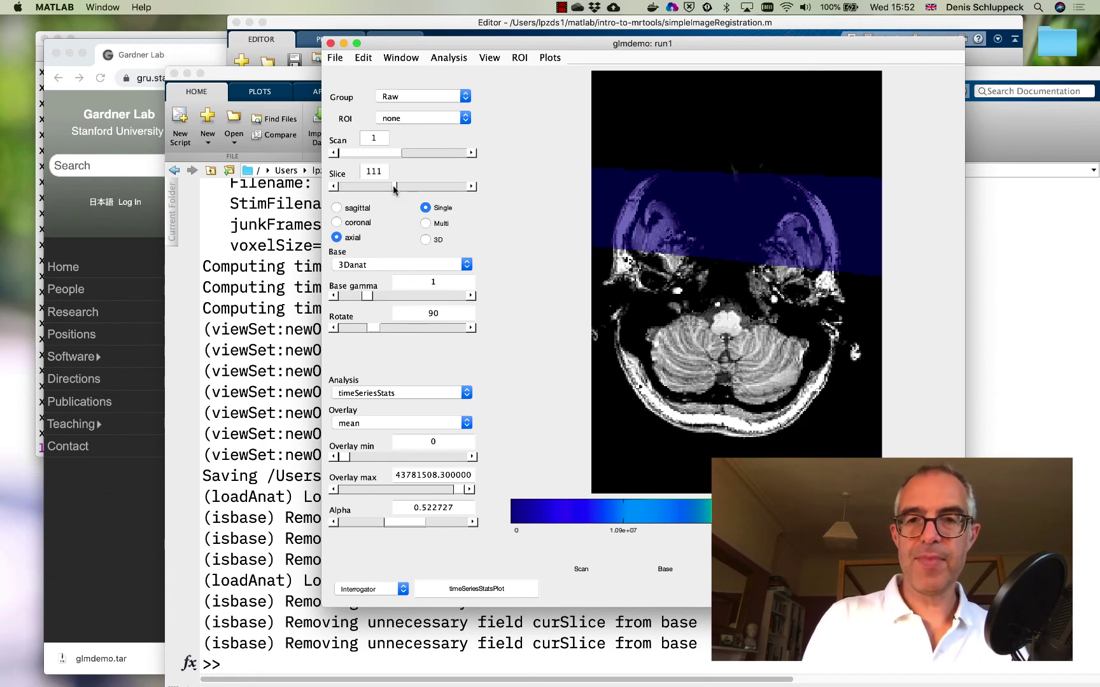
{"action": "left_click_drag", "start_coordinate": [395, 189], "coordinate": [419, 190]}
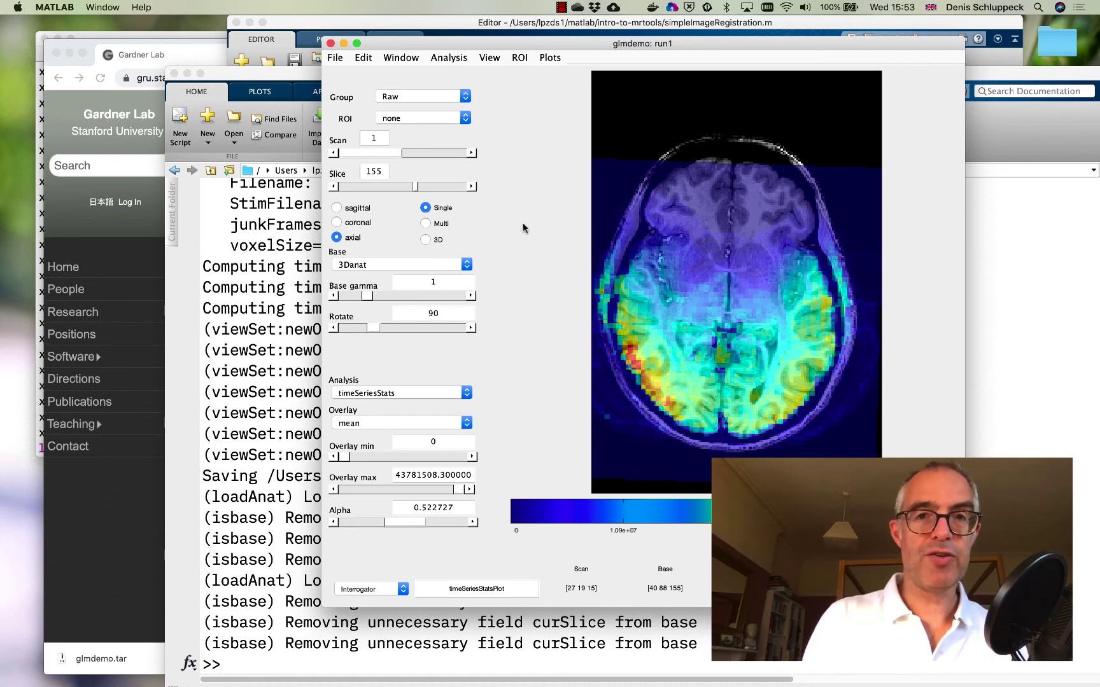
Load inplaneanat.img from the Anatomy folder as the base anatomy.
{"action": "left_click", "coordinate": [335, 58]}
{"action": "mouse_move", "coordinate": [395, 74]}
{"action": "left_click", "coordinate": [449, 74]}
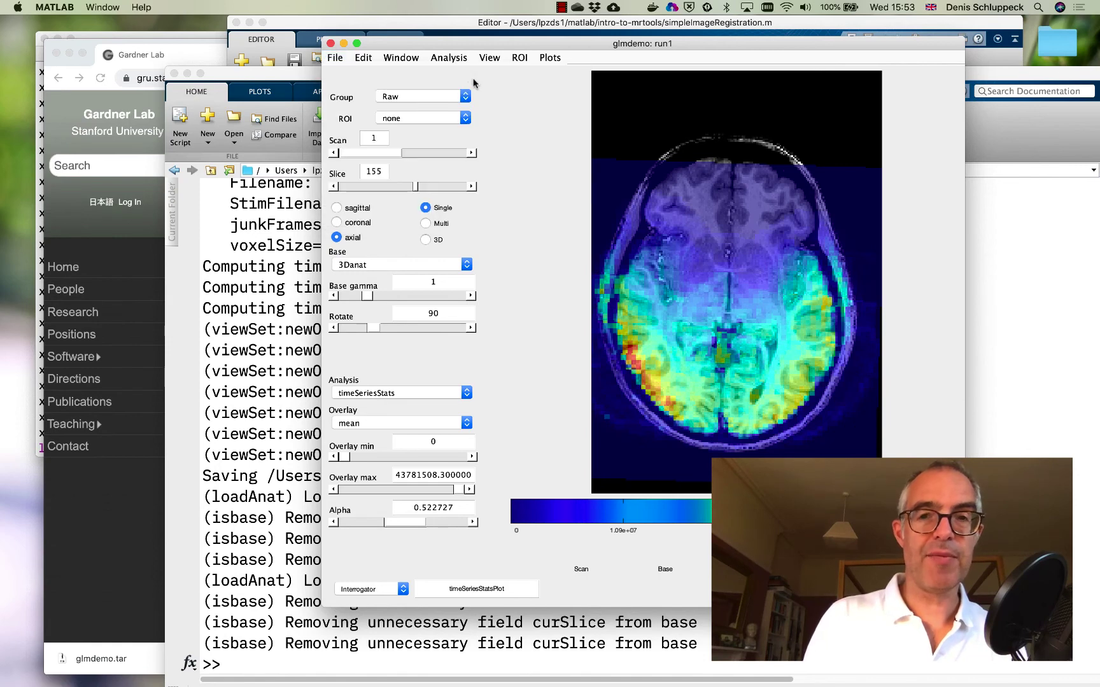
{"action": "left_click", "coordinate": [537, 213]}
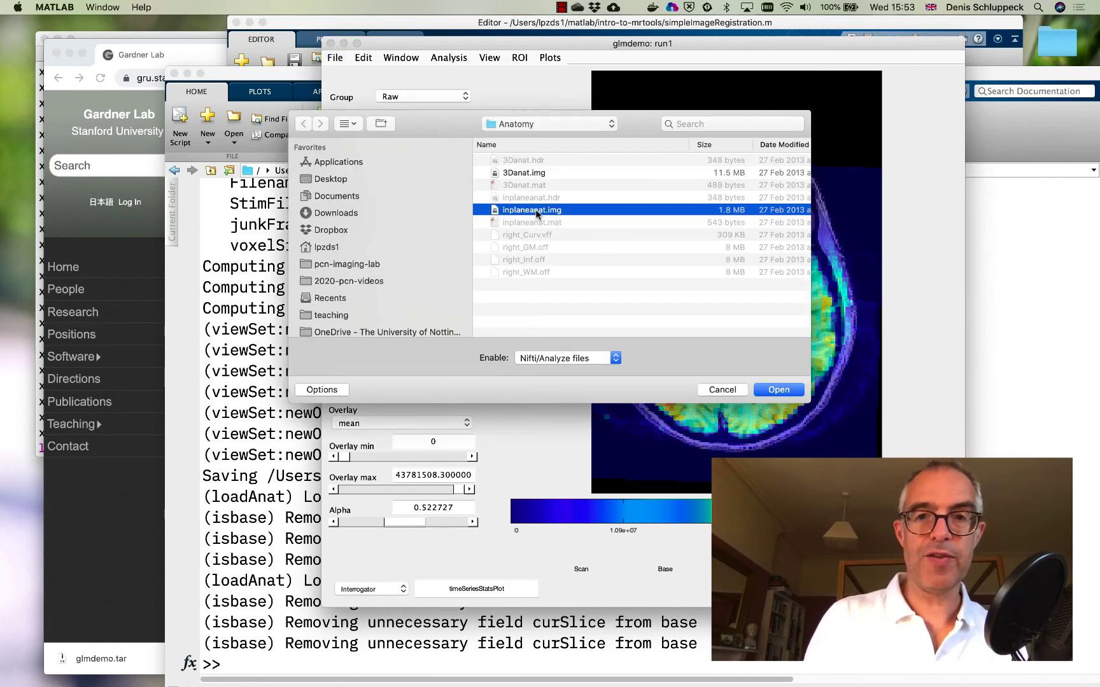
{"action": "double_click", "coordinate": [535, 210]}
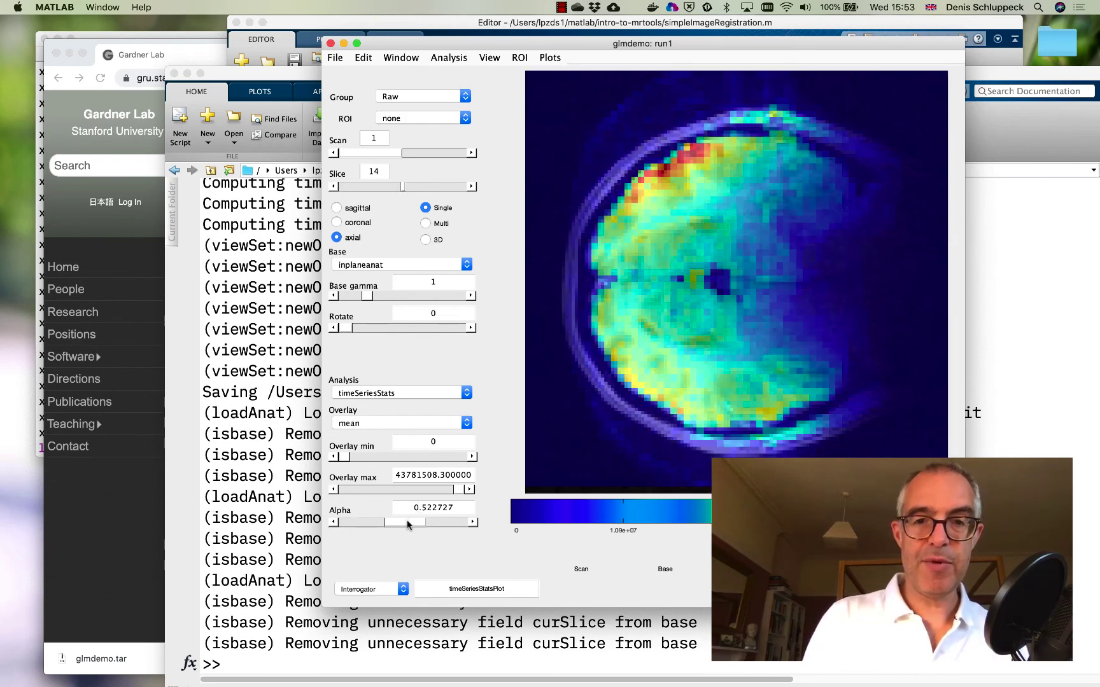
Lower the overlay alpha to about 0.17 on the inplaneanat base and set its rotation to 90 degrees.
{"action": "left_click_drag", "start_coordinate": [384, 525], "coordinate": [376, 524]}
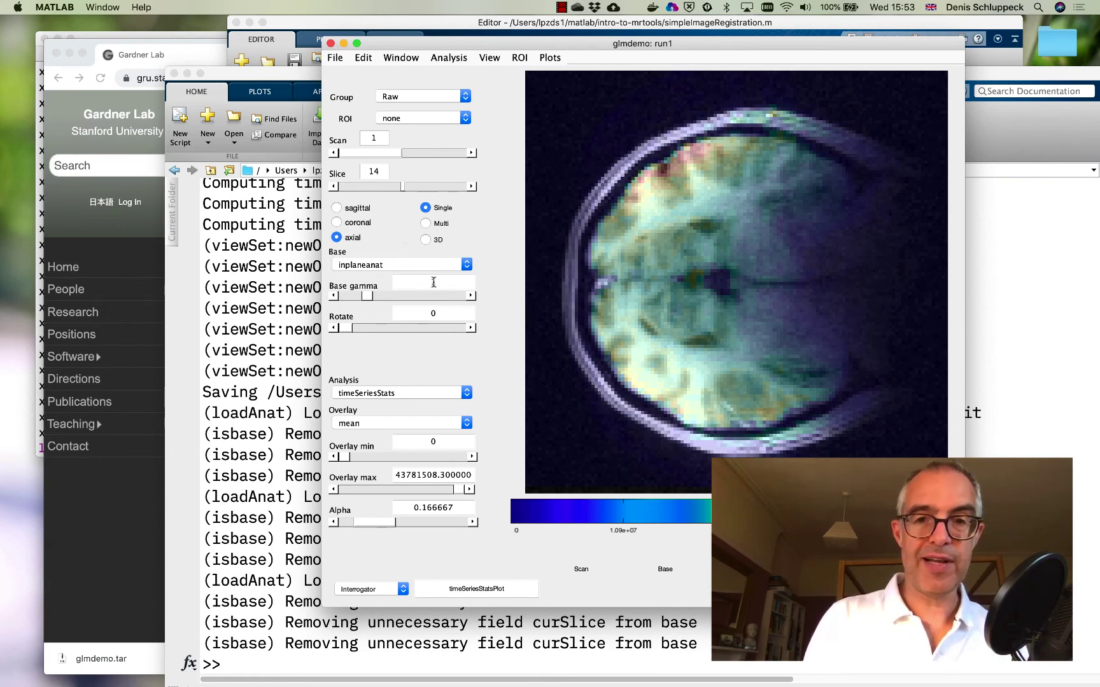
{"action": "left_click", "coordinate": [409, 313]}
{"action": "type", "text": "90"}
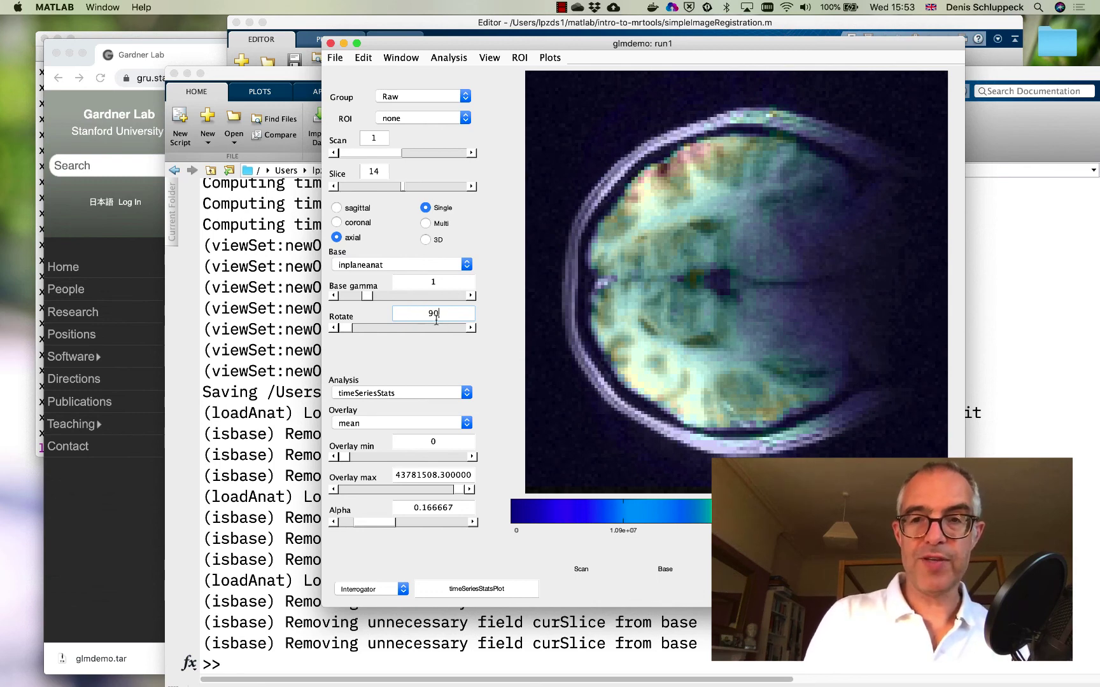
{"action": "key", "text": "Return"}
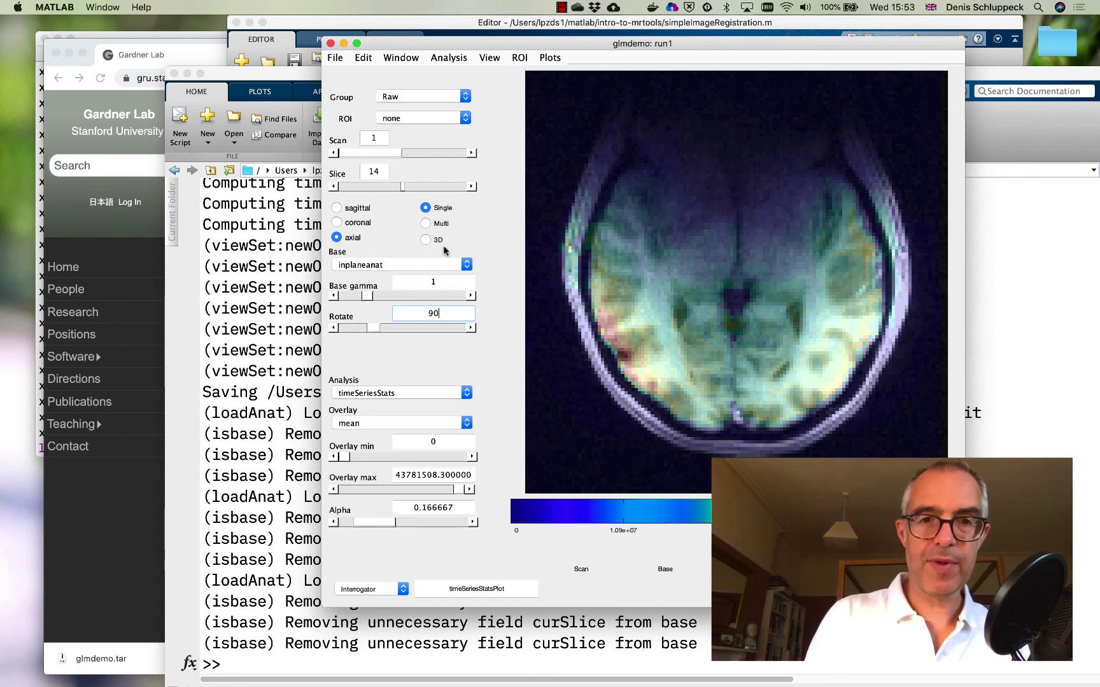
Compare the coronal and sagittal views of the inplane anatomy, browsing the sagittal slices through 66 to 69.
{"action": "left_click", "coordinate": [359, 224]}
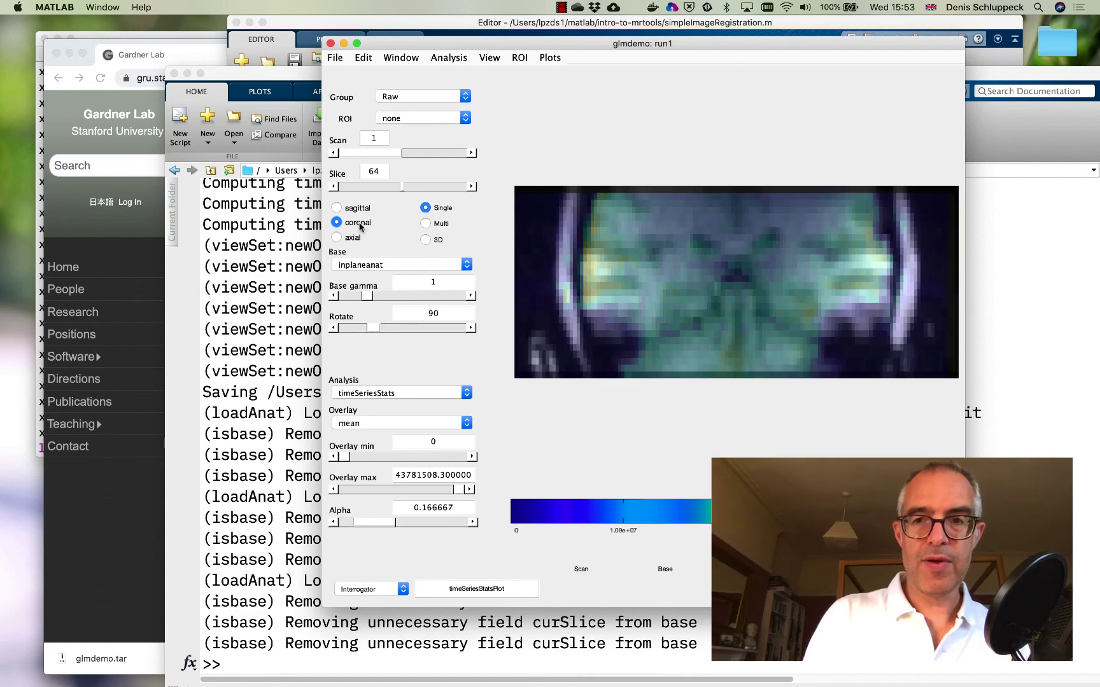
{"action": "left_click", "coordinate": [356, 209]}
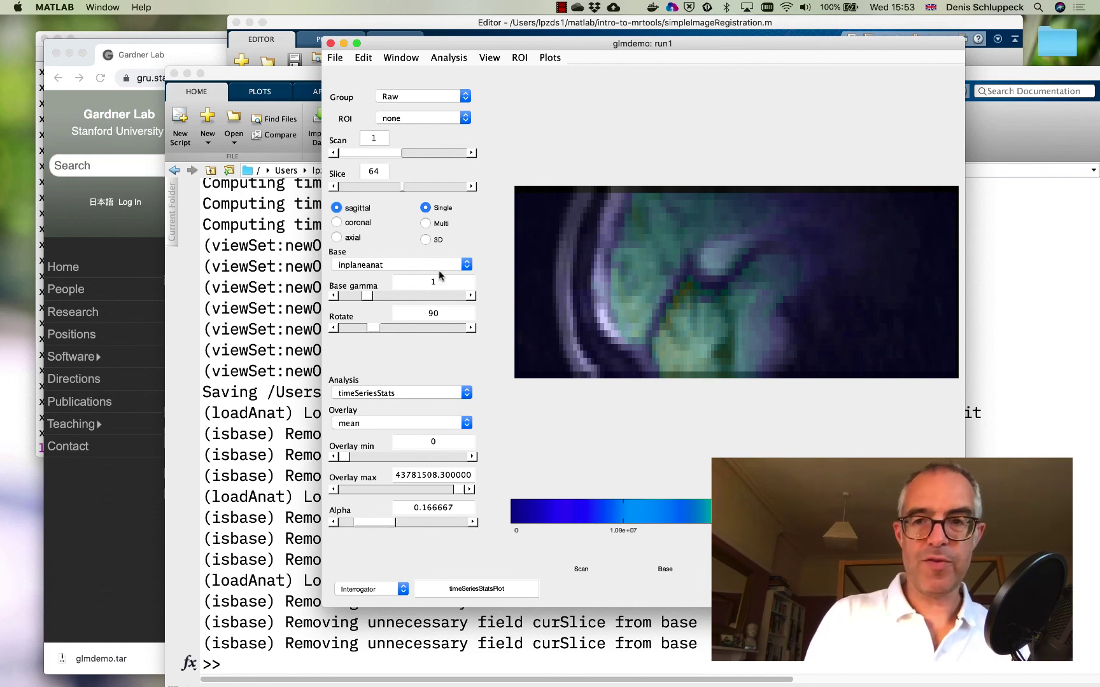
{"action": "left_click", "coordinate": [452, 187]}
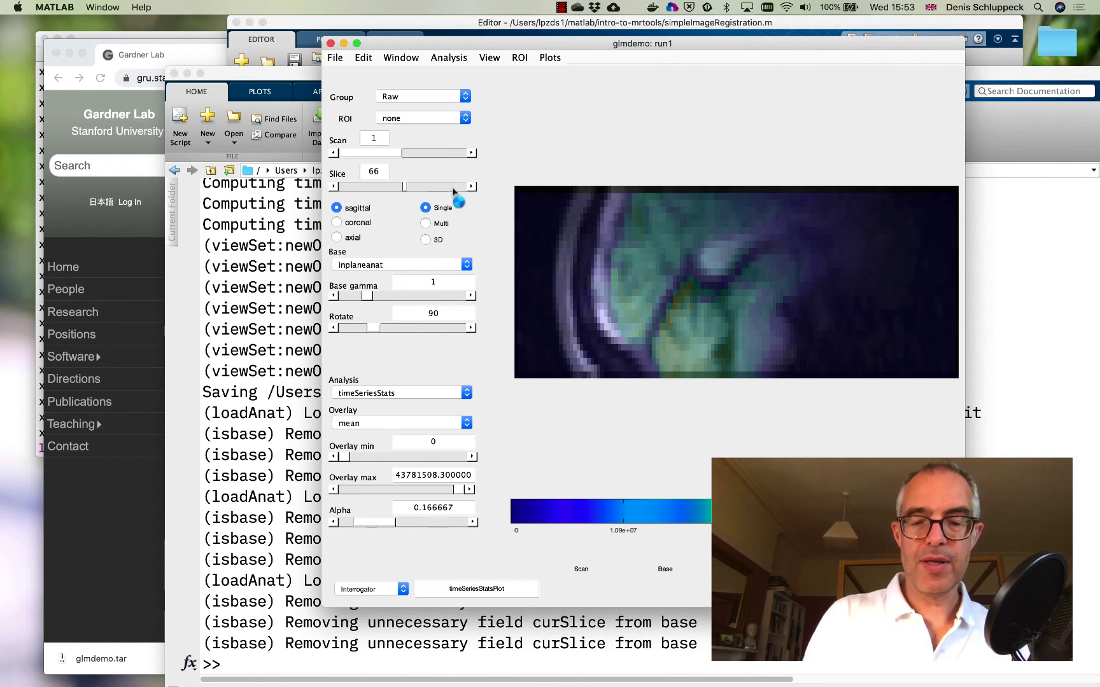
{"action": "left_click", "coordinate": [452, 187]}
{"action": "left_click", "coordinate": [452, 187]}
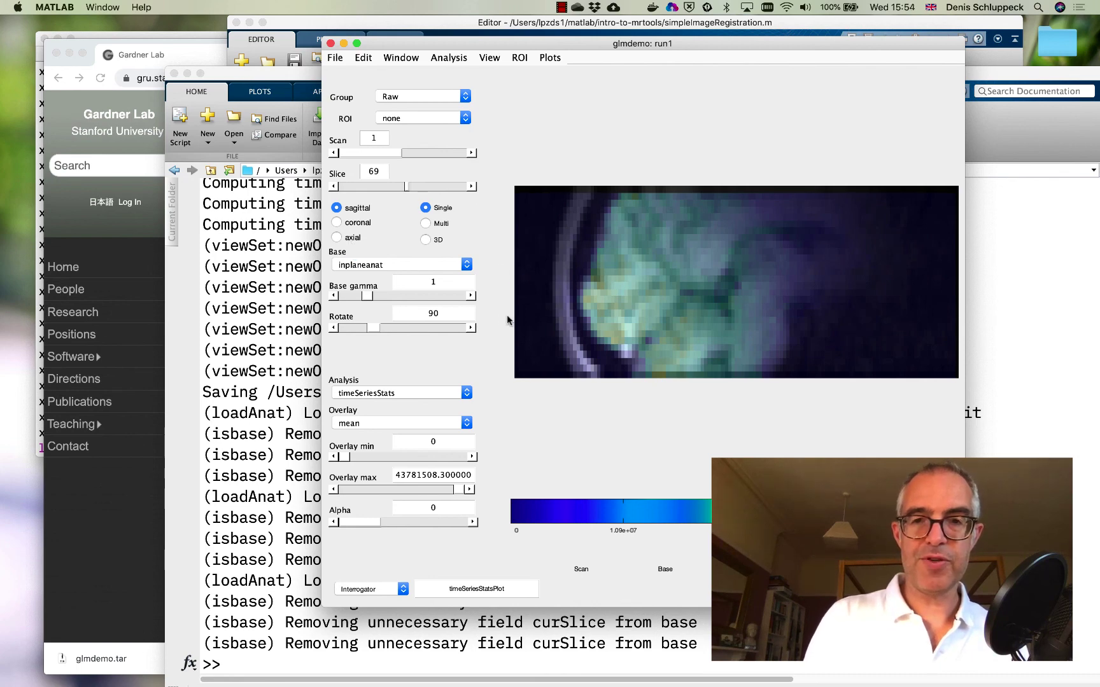
Set the overlay alpha to 0 and return the inplane anatomy to the axial view.
{"action": "left_click", "coordinate": [348, 239]}
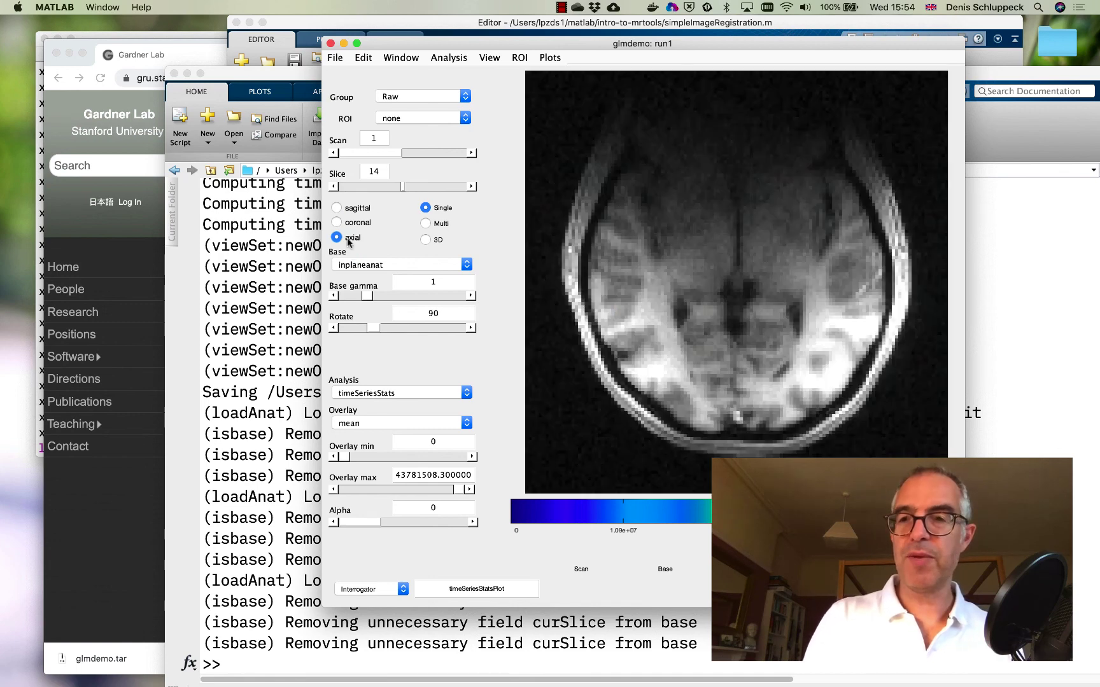
{"action": "mouse_move", "coordinate": [578, 295]}
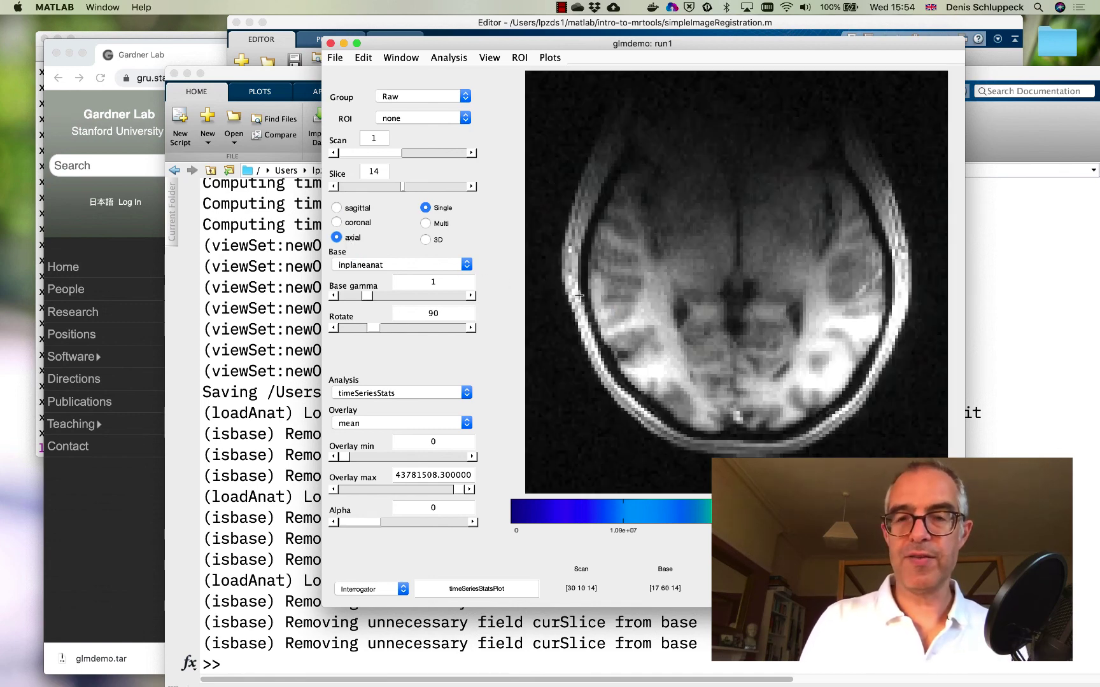
{"action": "left_click_drag", "start_coordinate": [640, 49], "coordinate": [701, 56]}
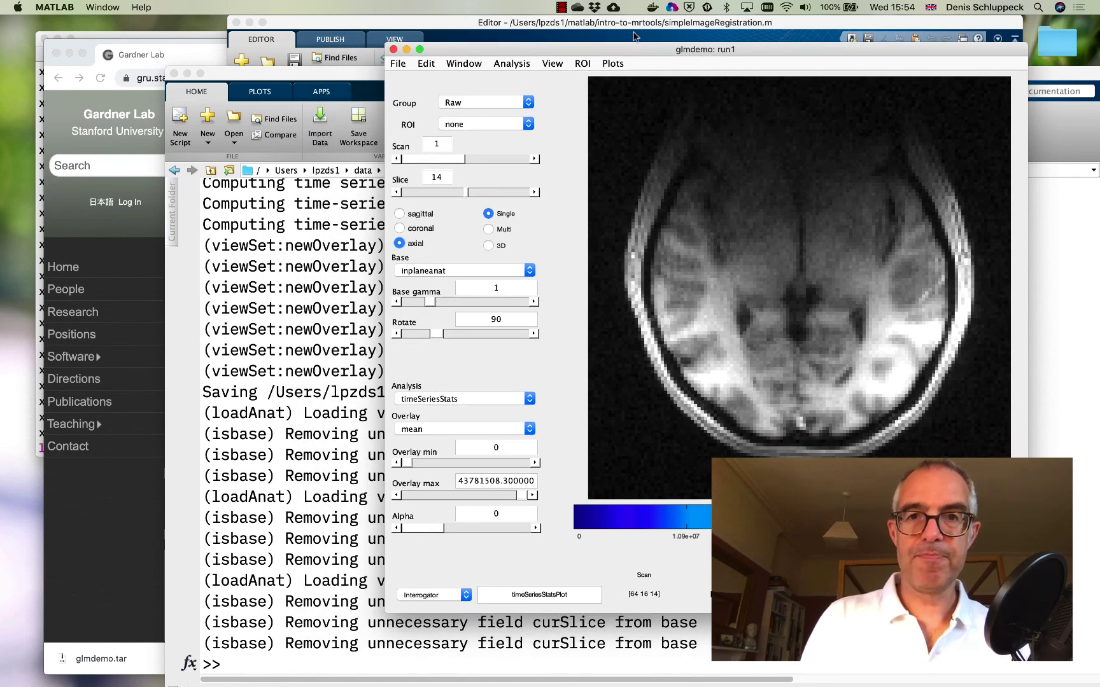
{"action": "left_click", "coordinate": [562, 7]}
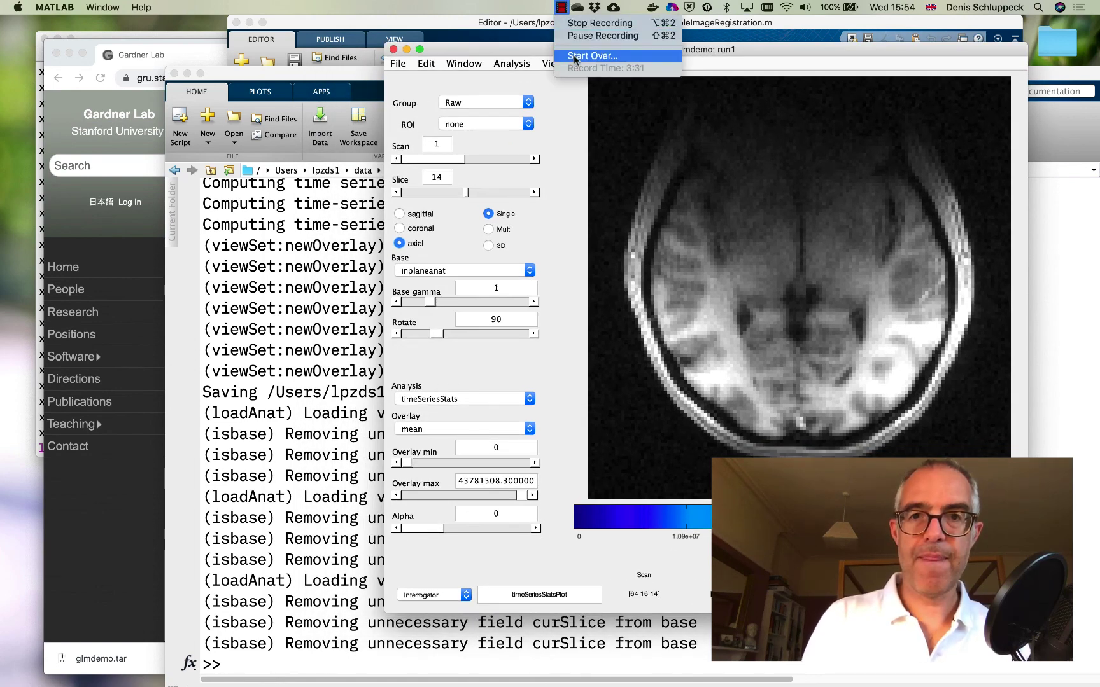